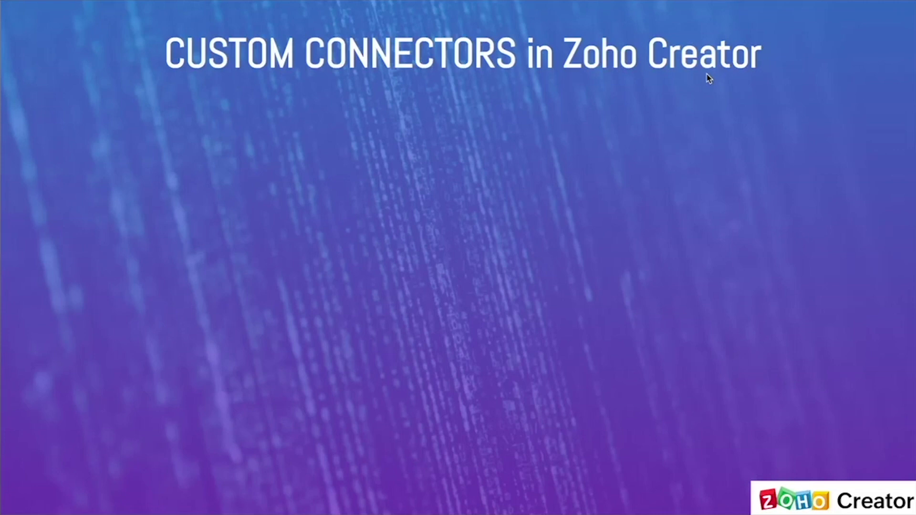
pyautogui.press('Right')
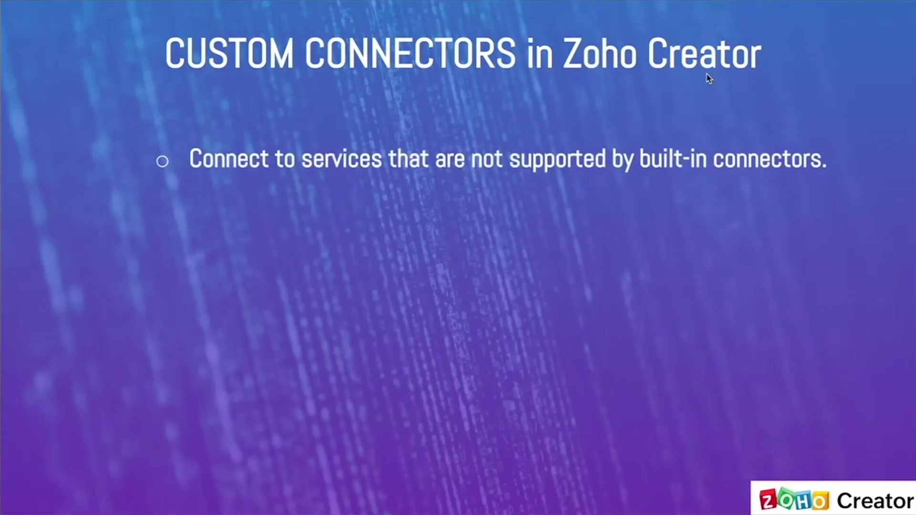
pyautogui.press('Right')
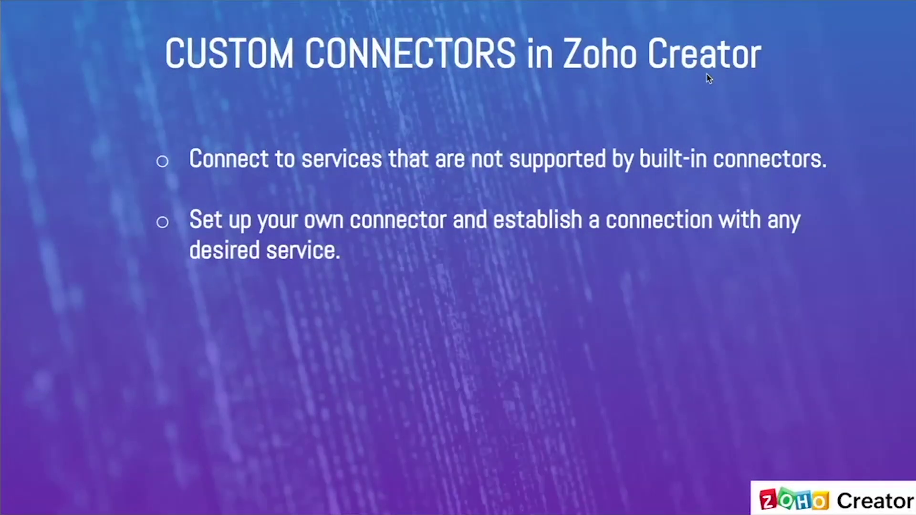
pyautogui.press('Right')
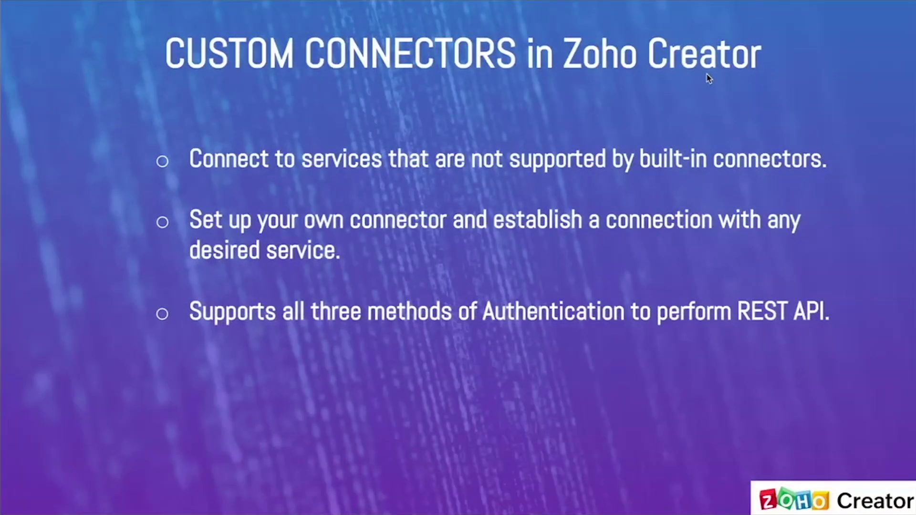
pyautogui.press('Right')
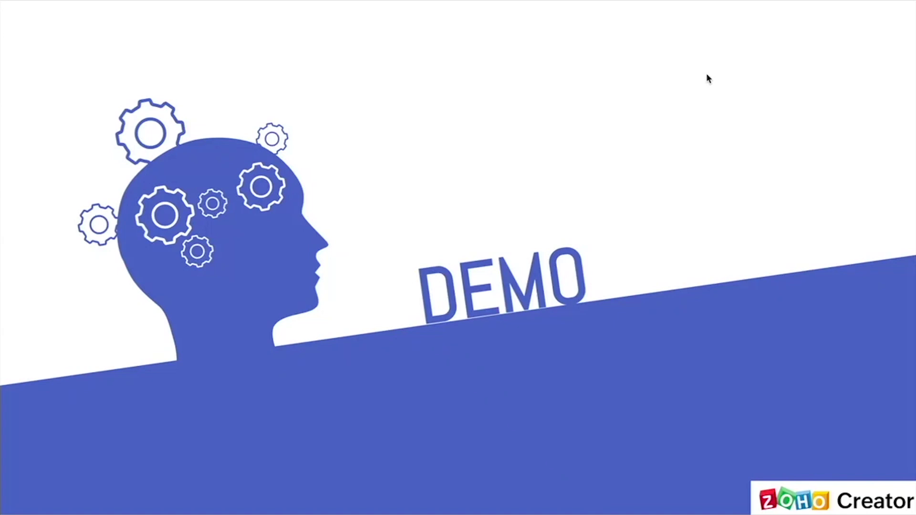
pyautogui.press('Escape')
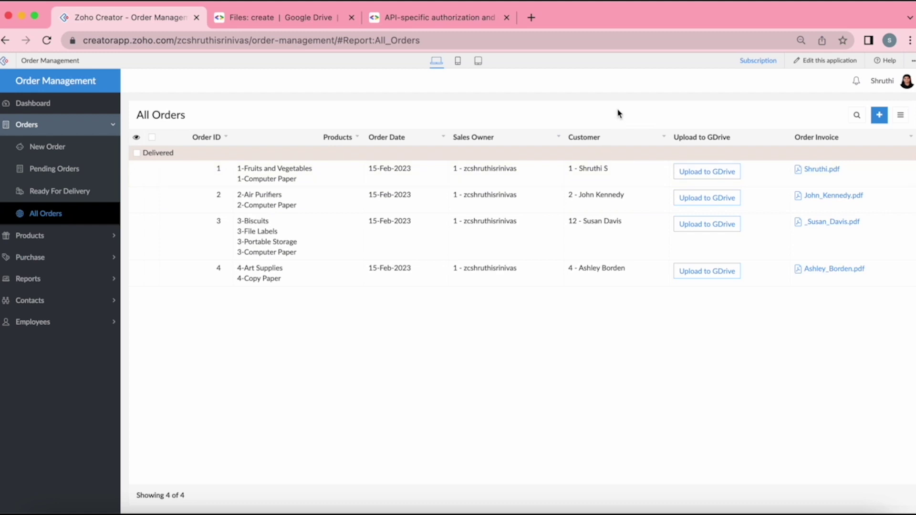
# Examine the media upload URI and its HTTP method in the Google Drive Files: create reference
pyautogui.click(261, 19)
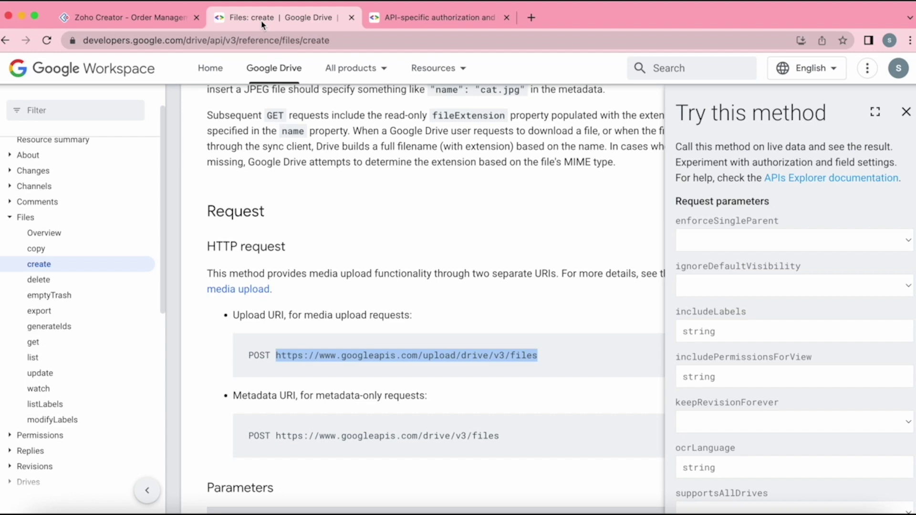
pyautogui.doubleClick(391, 356)
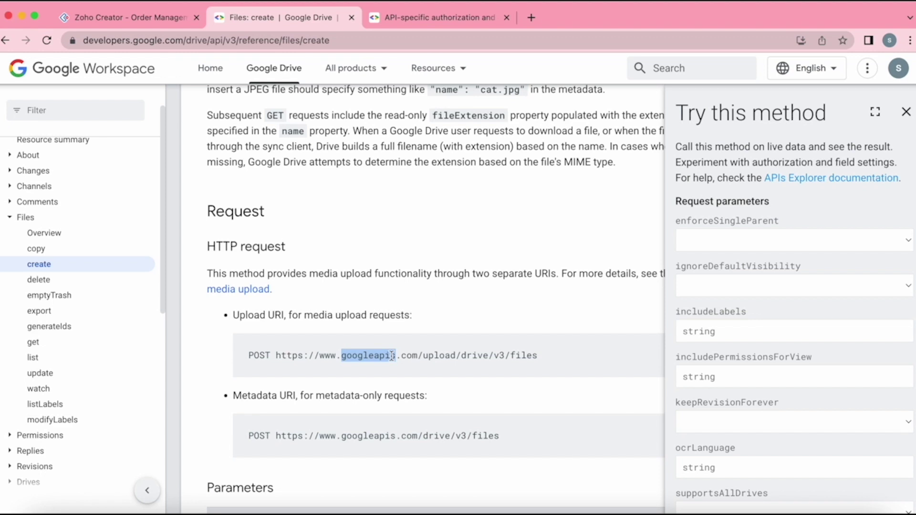
pyautogui.click(273, 355)
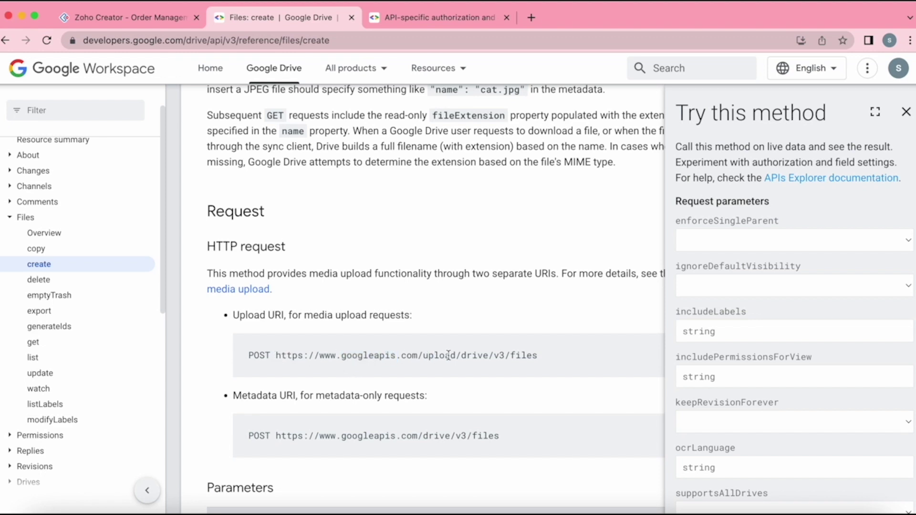
pyautogui.moveTo(538, 356); pyautogui.dragTo(278, 356)
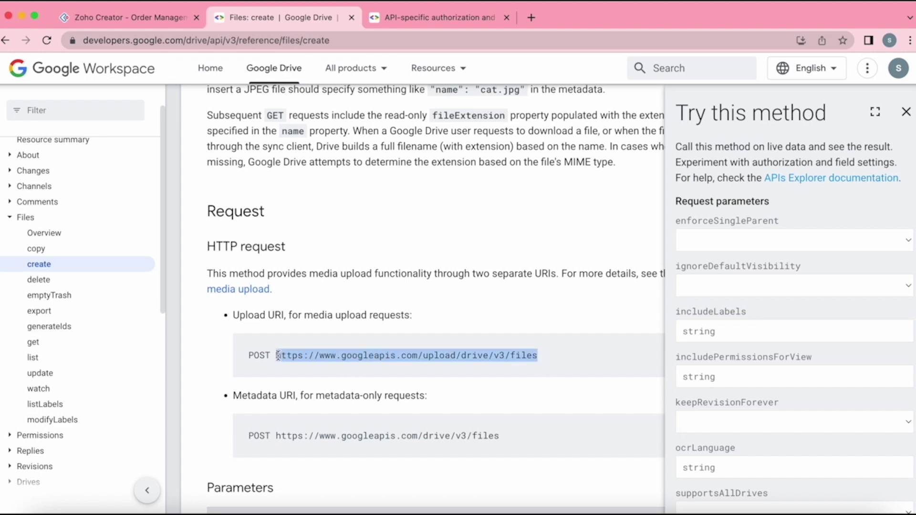
pyautogui.doubleClick(259, 356)
# Examine the required uploadType query parameter and its accepted values: media, multipart and resumable
pyautogui.scroll(-3, 265, 367)
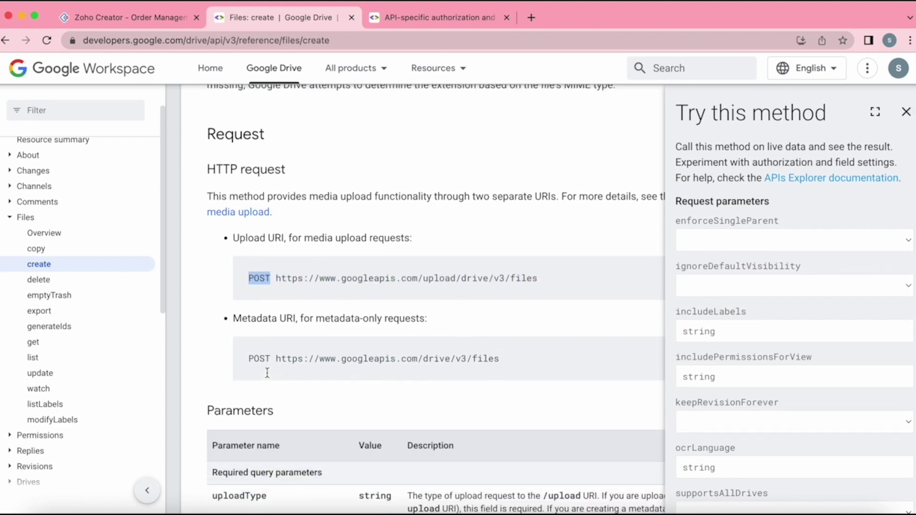
pyautogui.scroll(-3, 267, 372)
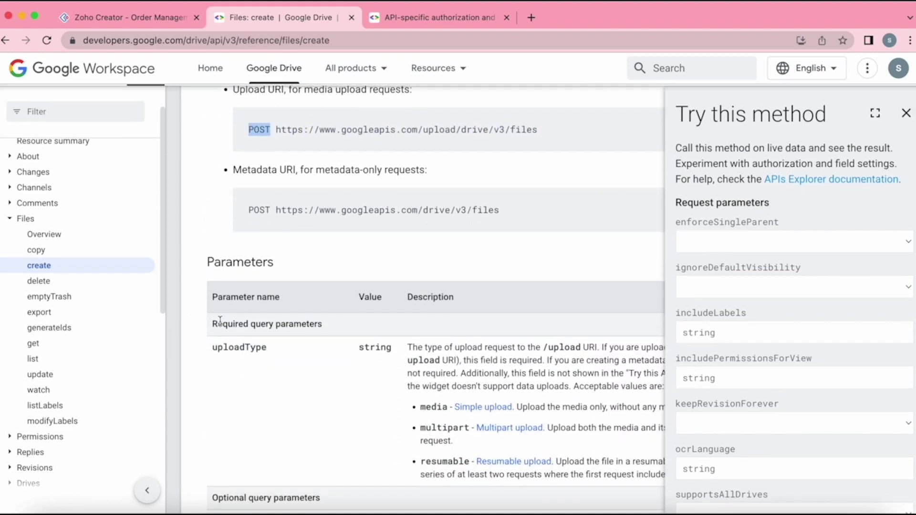
pyautogui.moveTo(212, 322); pyautogui.dragTo(333, 325)
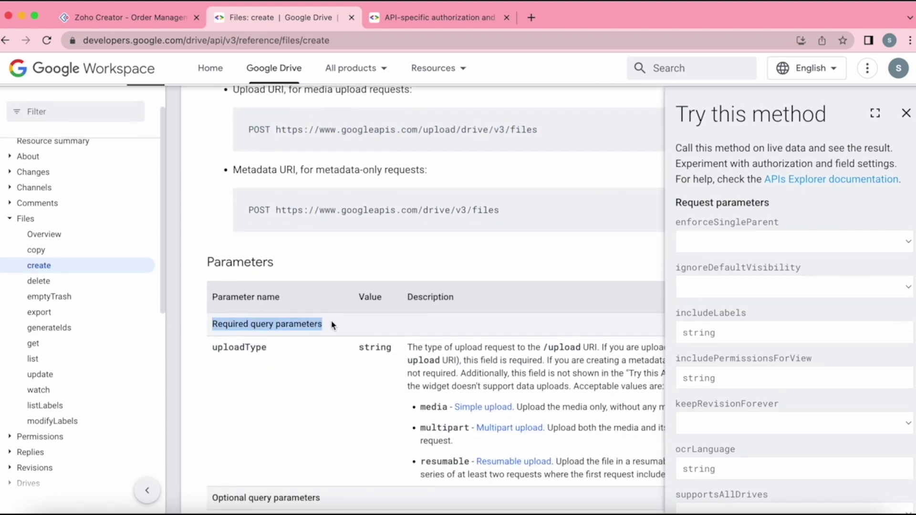
pyautogui.doubleClick(257, 348)
pyautogui.doubleClick(434, 408)
pyautogui.doubleClick(440, 428)
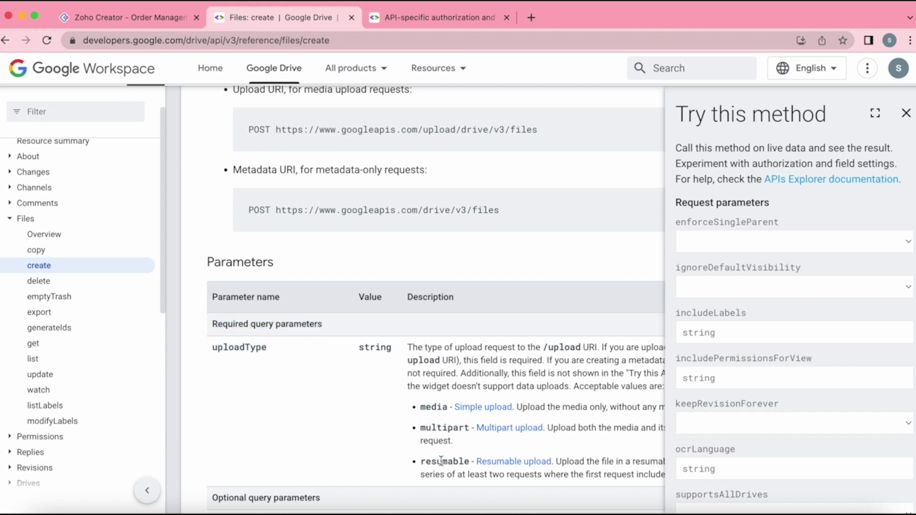
pyautogui.doubleClick(441, 460)
pyautogui.doubleClick(432, 426)
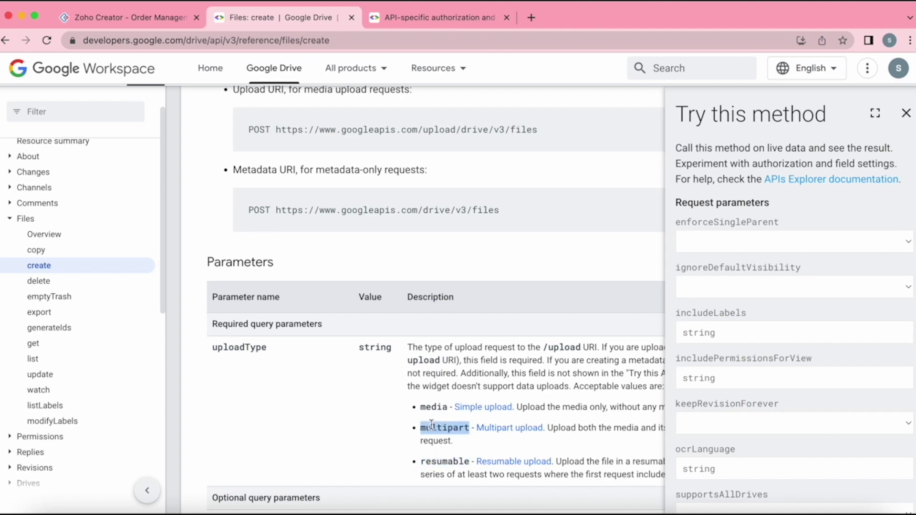
# Review the authorization scopes required for the Files: create request
pyautogui.scroll(-10, 431, 426)
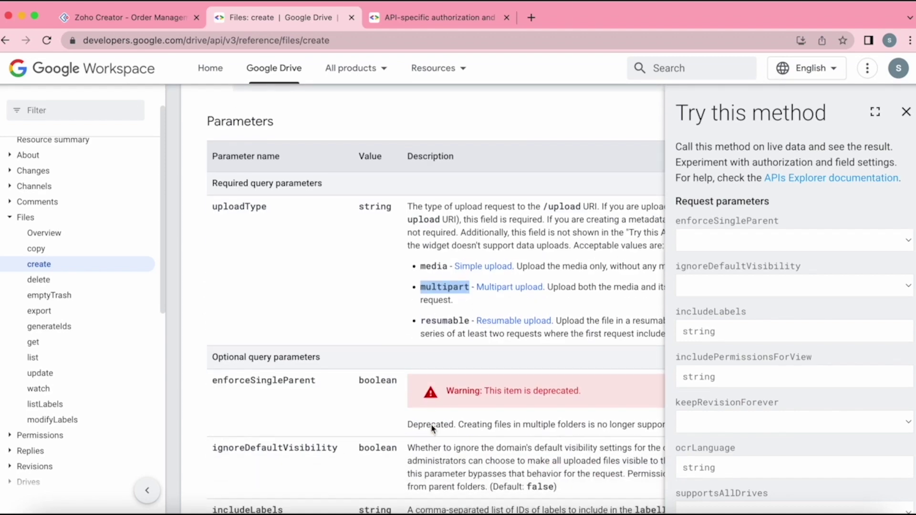
pyautogui.scroll(-4, 431, 428)
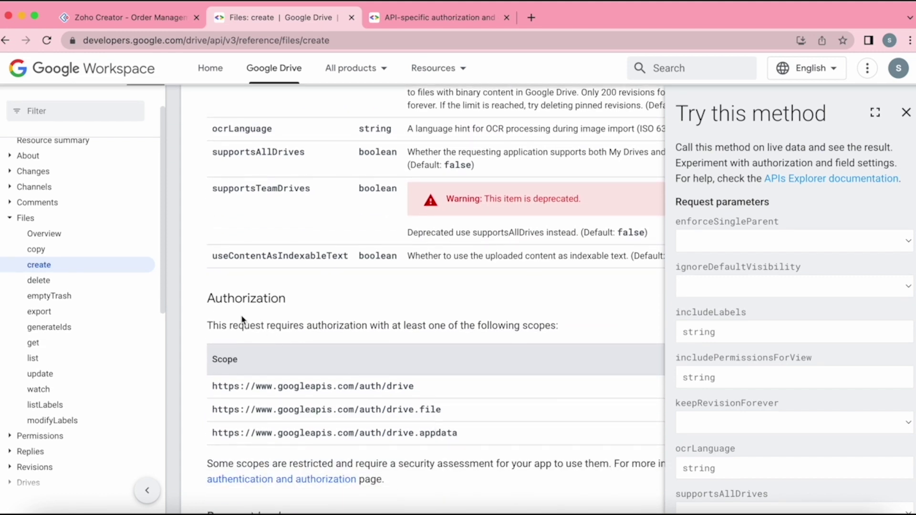
pyautogui.moveTo(211, 385); pyautogui.dragTo(414, 385)
pyautogui.doubleClick(396, 384)
pyautogui.click(446, 416)
pyautogui.moveTo(446, 416); pyautogui.dragTo(198, 413)
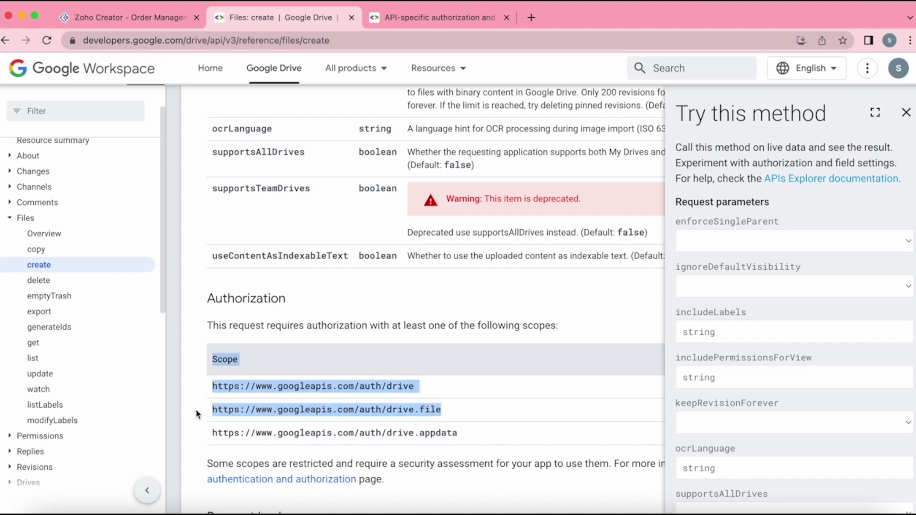
pyautogui.click(275, 413)
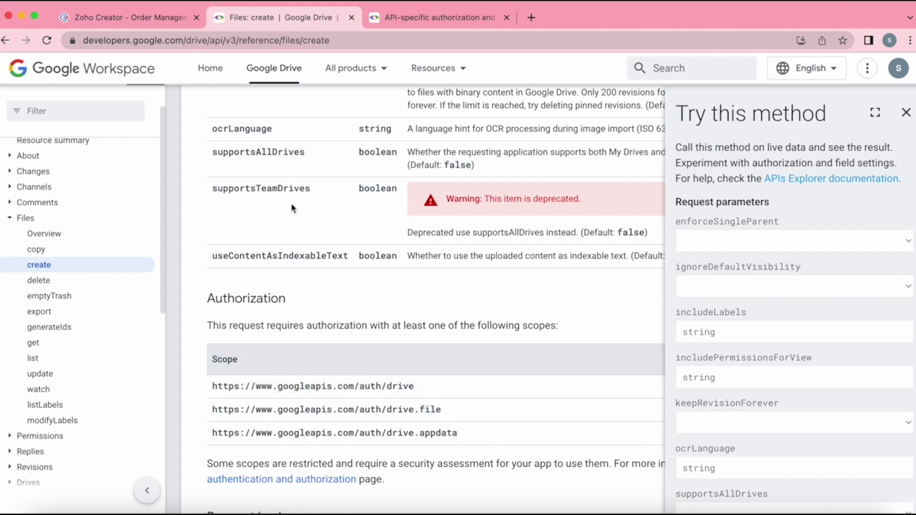
# Switch to Zoho Creator and begin adding a new connection under Microservices from the account's home dashboard
pyautogui.click(154, 20)
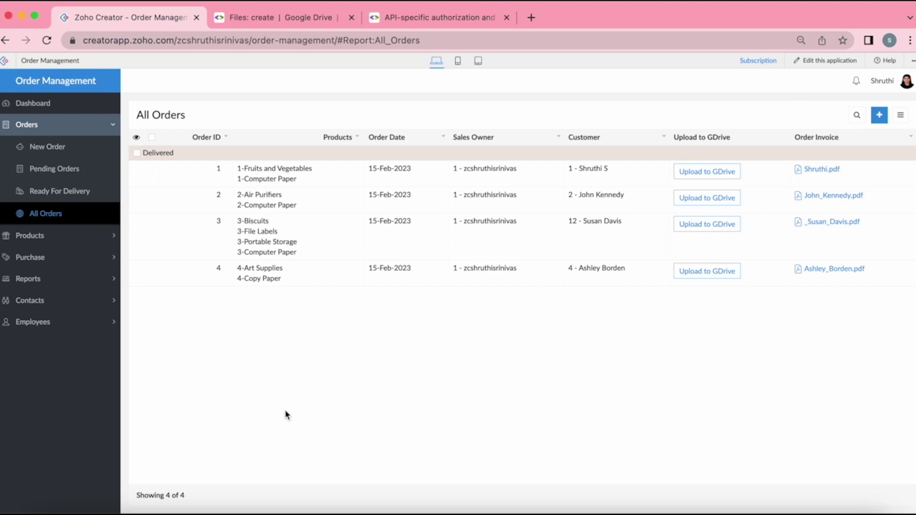
pyautogui.click(3, 63)
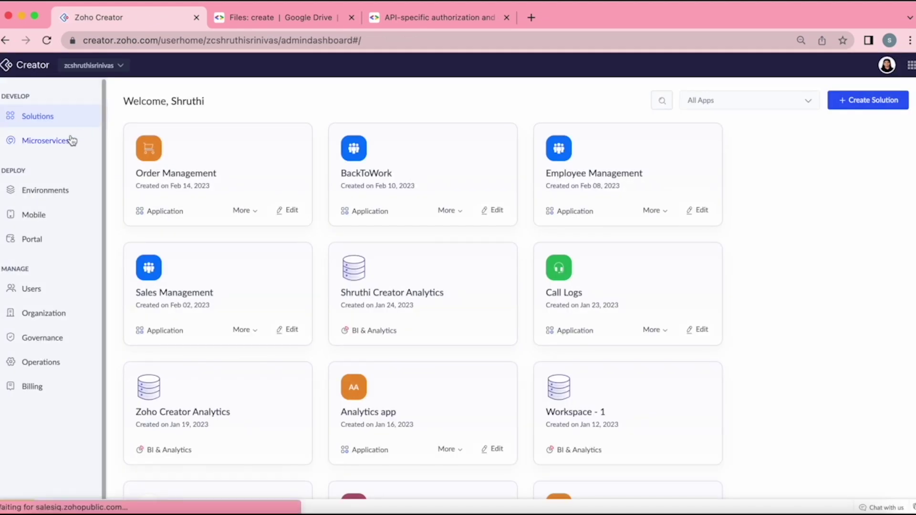
pyautogui.click(29, 148)
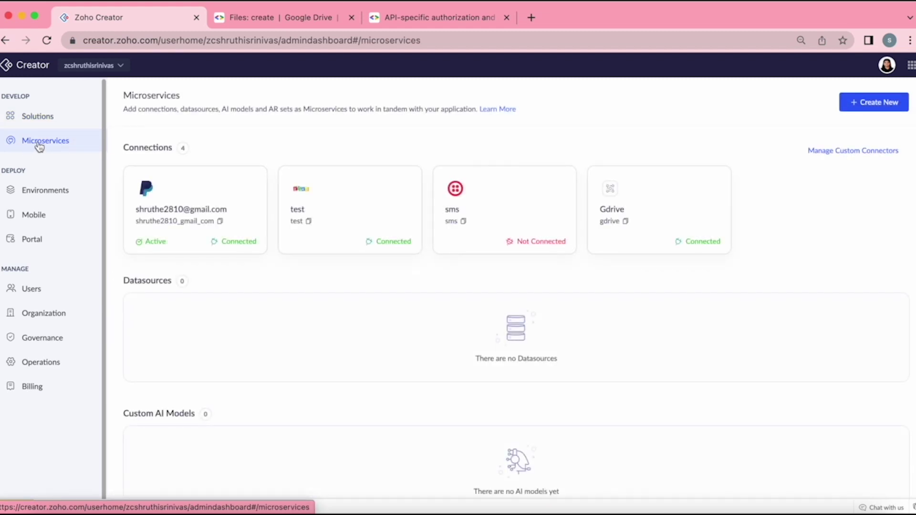
pyautogui.click(880, 106)
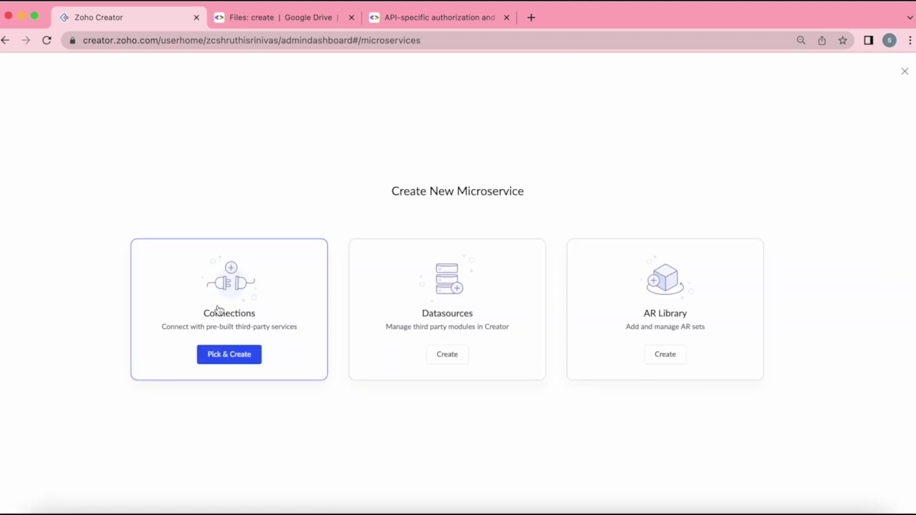
pyautogui.click(224, 361)
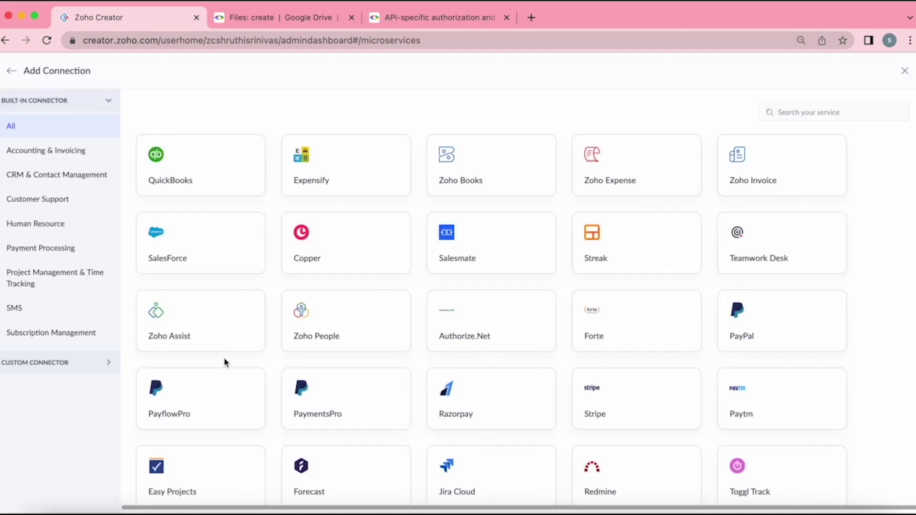
# Look through the built-in connector services and start creating a custom connector
pyautogui.scroll(-10, 296, 412)
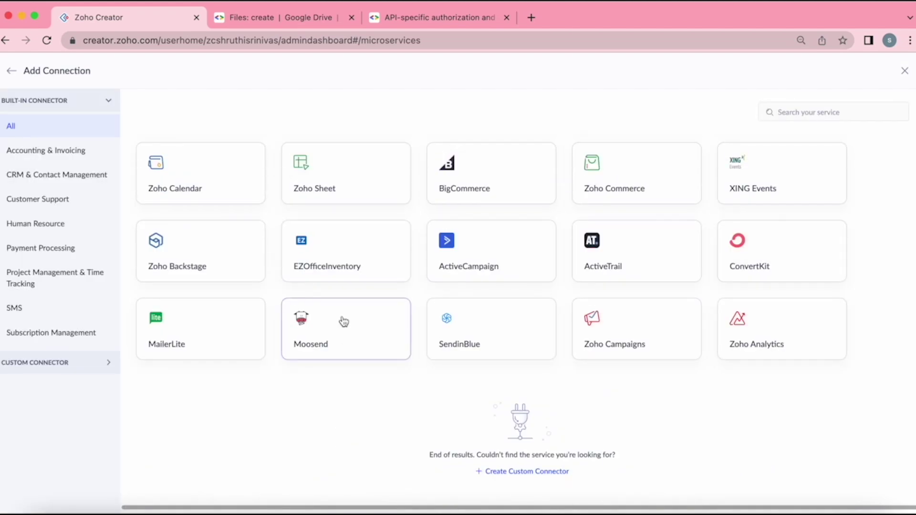
pyautogui.scroll(10, 343, 322)
pyautogui.scroll(-10, 343, 321)
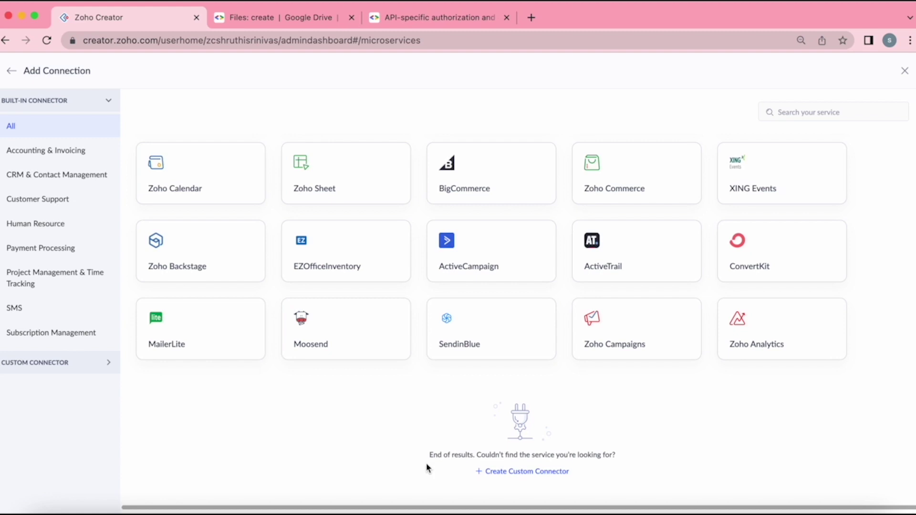
pyautogui.click(539, 473)
pyautogui.click(597, 305)
# Create the custom connector "Google Drive" with description "To upload files from Zoho Creator to Google Drive" and save its basic details
pyautogui.click(484, 274)
pyautogui.write('Go')
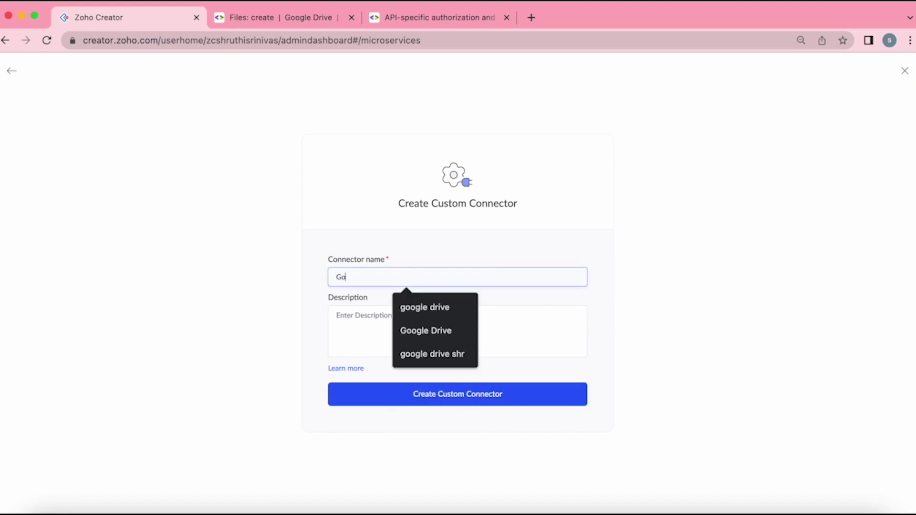
pyautogui.write('ogle Drive')
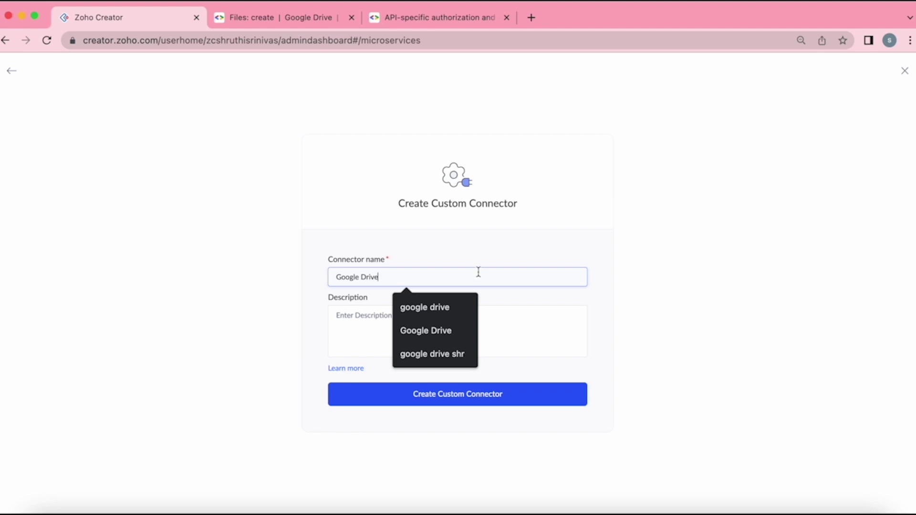
pyautogui.click(362, 328)
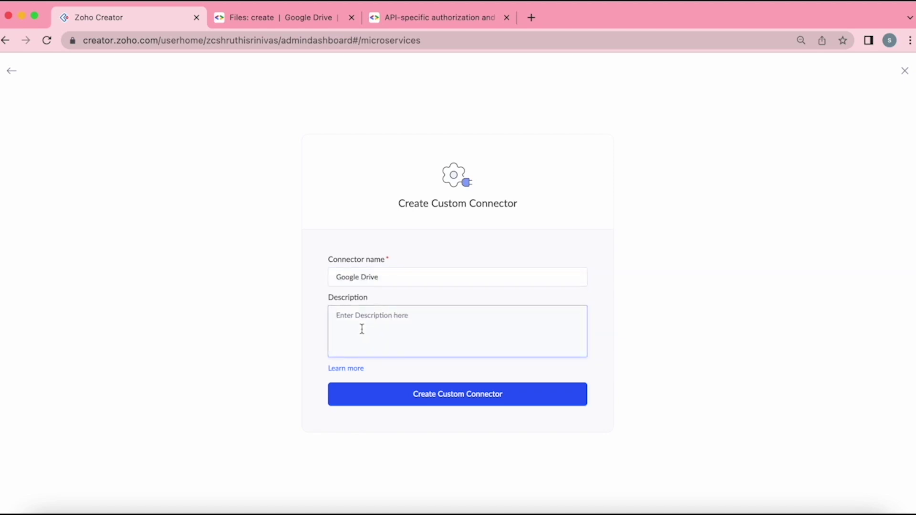
pyautogui.write('To upload files from Zoho Creator to G')
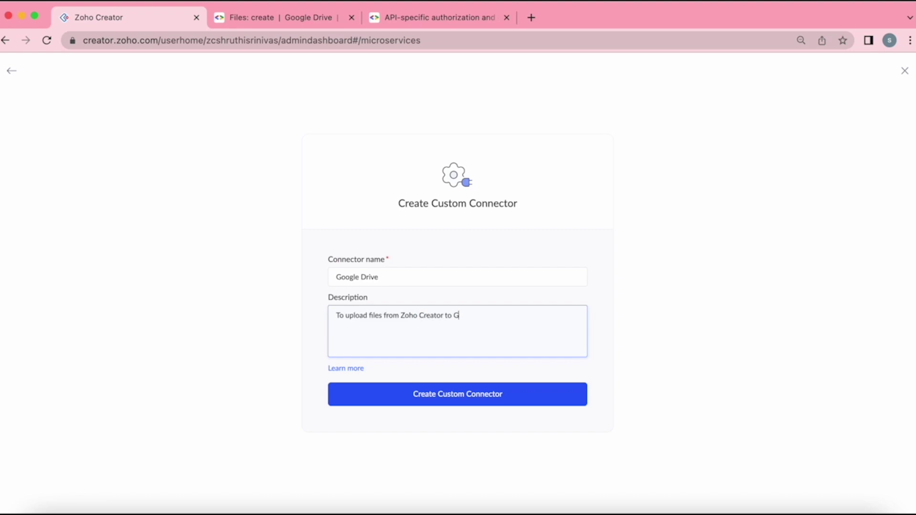
pyautogui.write('oogle Drive')
pyautogui.click(445, 397)
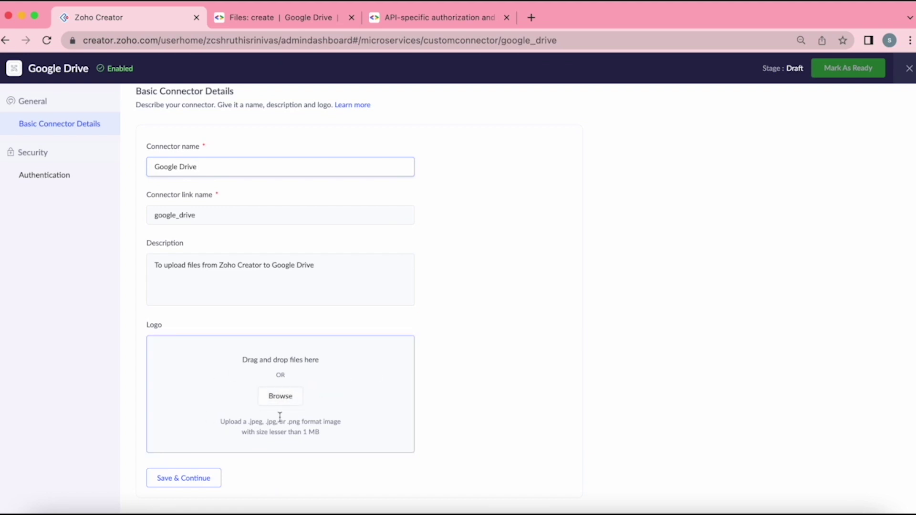
pyautogui.click(188, 480)
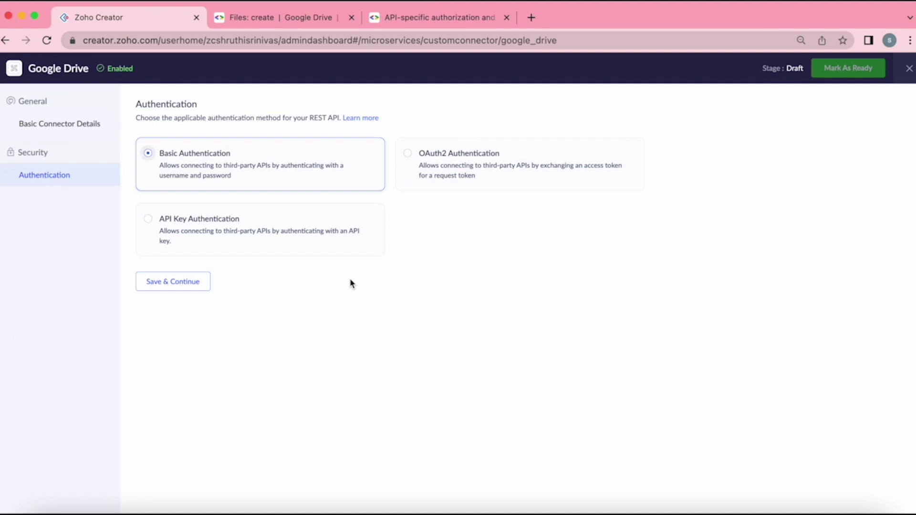
# Check the API reference's authorization section, and set the connector's authentication method to OAuth2 Authentication
pyautogui.click(279, 20)
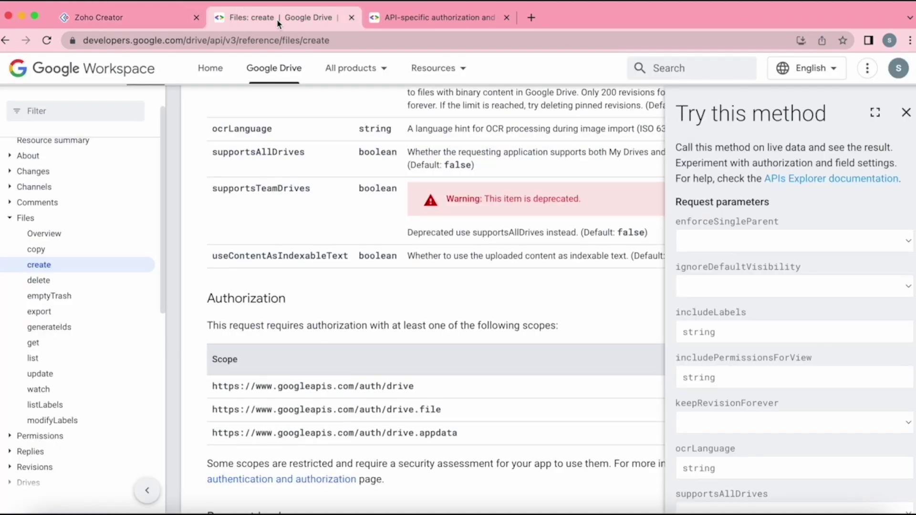
pyautogui.click(163, 19)
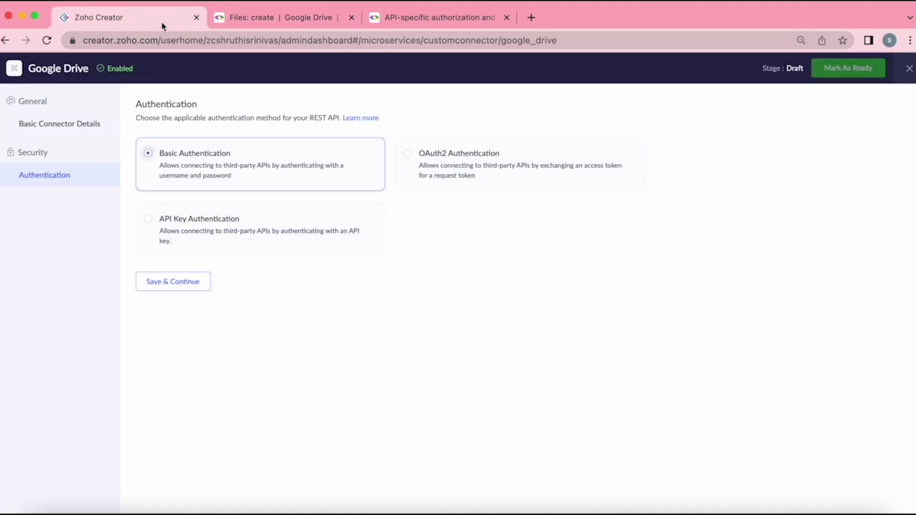
pyautogui.click(452, 170)
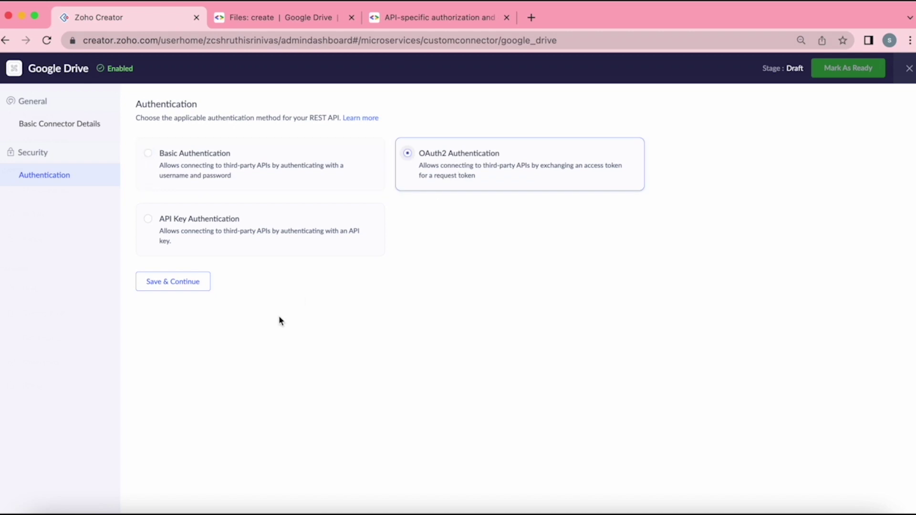
pyautogui.click(161, 284)
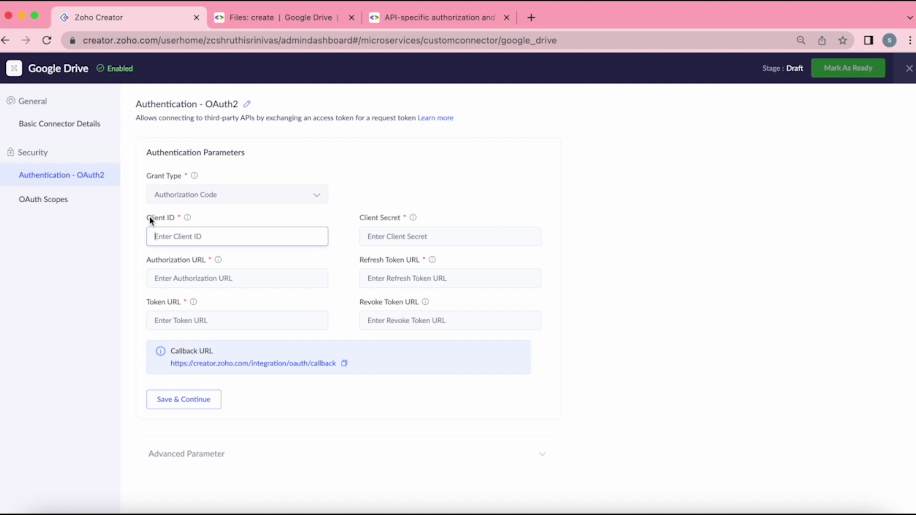
# Review the OAuth2 authentication parameters: Client ID, Client Secret, Authorization URL, Refresh Token URL and Token URL
pyautogui.moveTo(148, 219); pyautogui.dragTo(183, 223)
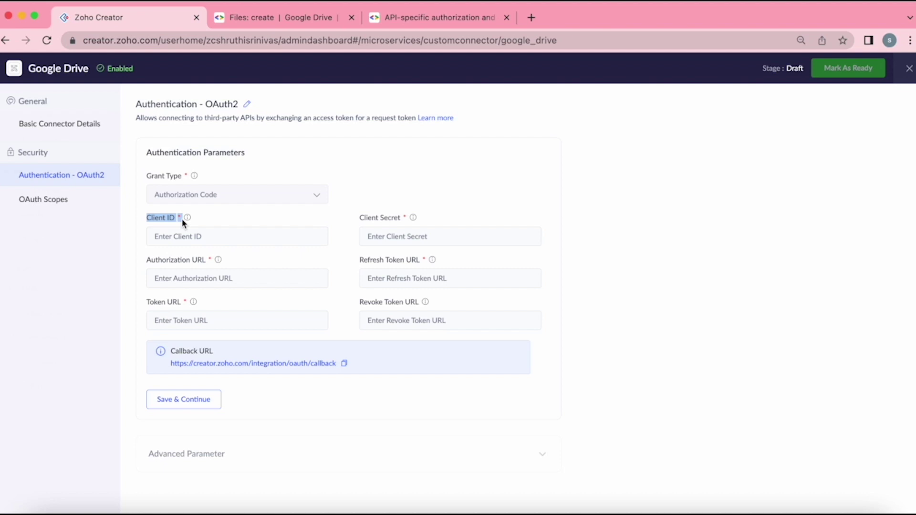
pyautogui.click(362, 220)
pyautogui.moveTo(362, 222); pyautogui.dragTo(409, 224)
pyautogui.tripleClick(189, 267)
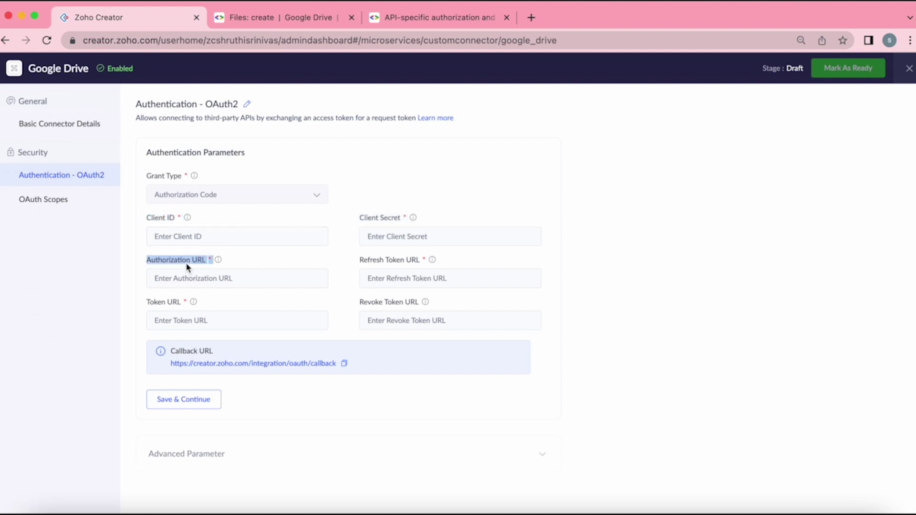
pyautogui.click(385, 266)
pyautogui.doubleClick(173, 305)
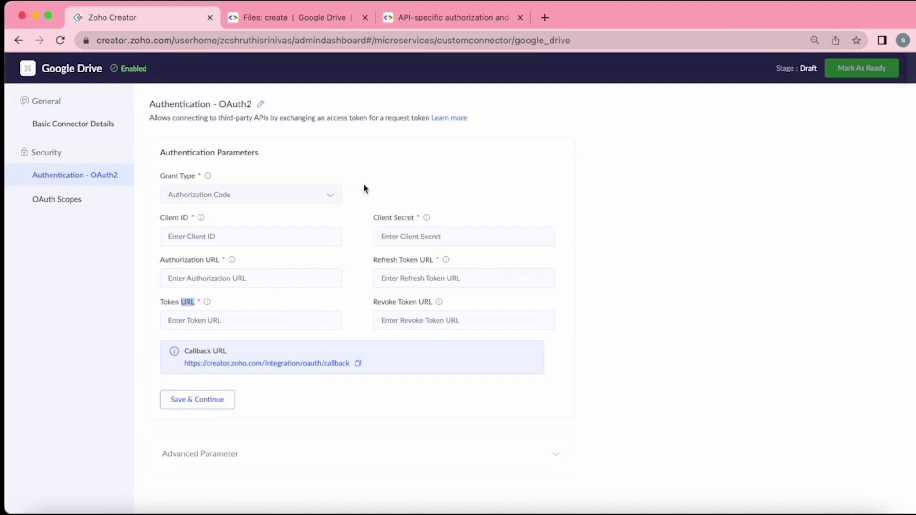
# Open the Zoho Creator OAuth client in the Google Cloud credentials and copy its client ID into the connector's Client ID
pyautogui.hotkey('ctrl', 'Left')
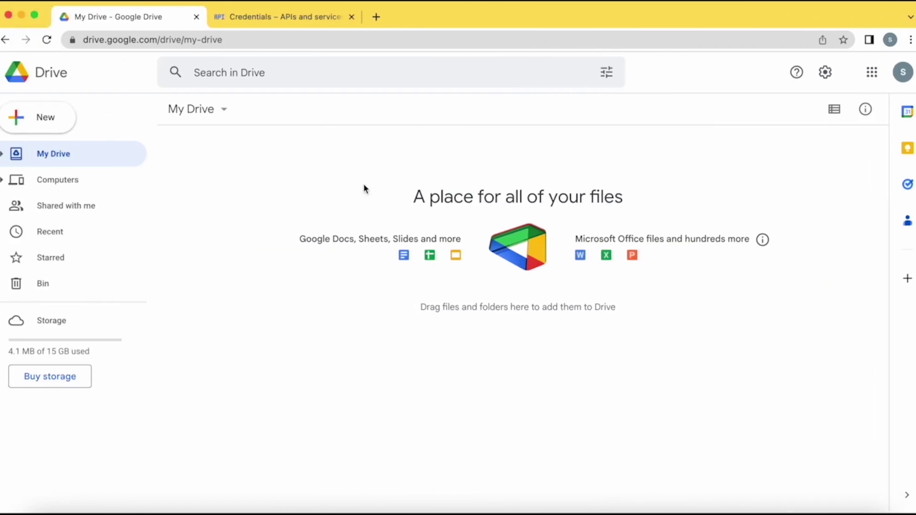
pyautogui.click(273, 24)
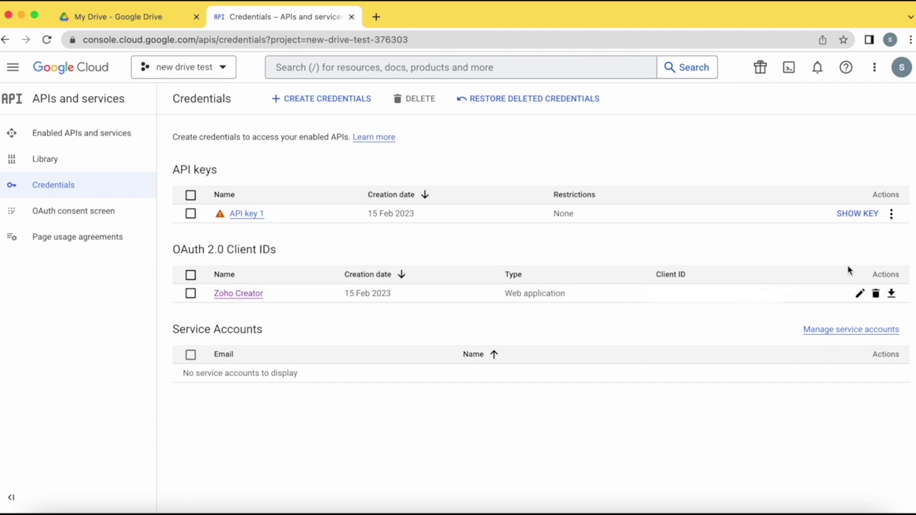
pyautogui.click(861, 295)
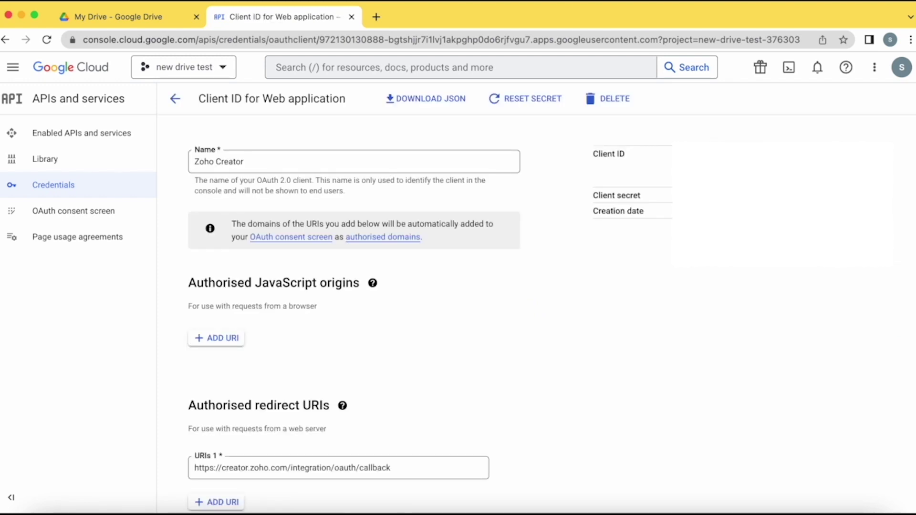
pyautogui.hotkey('ctrl', 'Right')
pyautogui.click(257, 238)
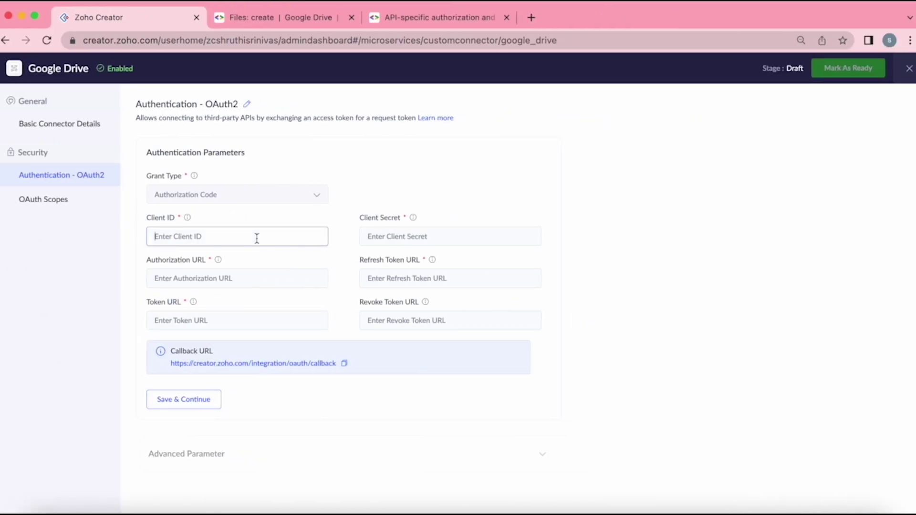
pyautogui.hotkey('ctrl', 'v')
# Copy the client secret from the Google Cloud OAuth client into the connector's Client Secret
pyautogui.hotkey('ctrl', 'Left')
pyautogui.moveTo(699, 195); pyautogui.dragTo(865, 199)
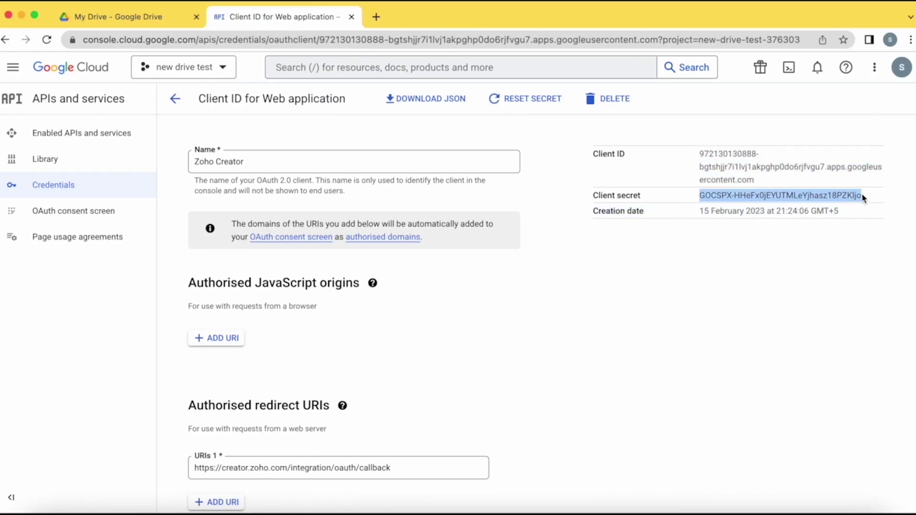
pyautogui.hotkey('ctrl', 'Right')
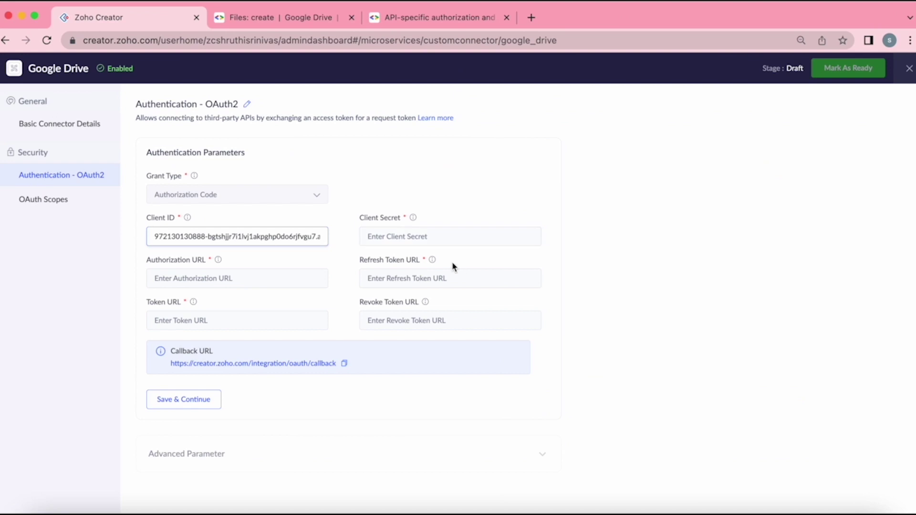
pyautogui.click(448, 234)
pyautogui.hotkey('ctrl', 'v')
pyautogui.click(597, 266)
pyautogui.hotkey('ctrl', 'Right')
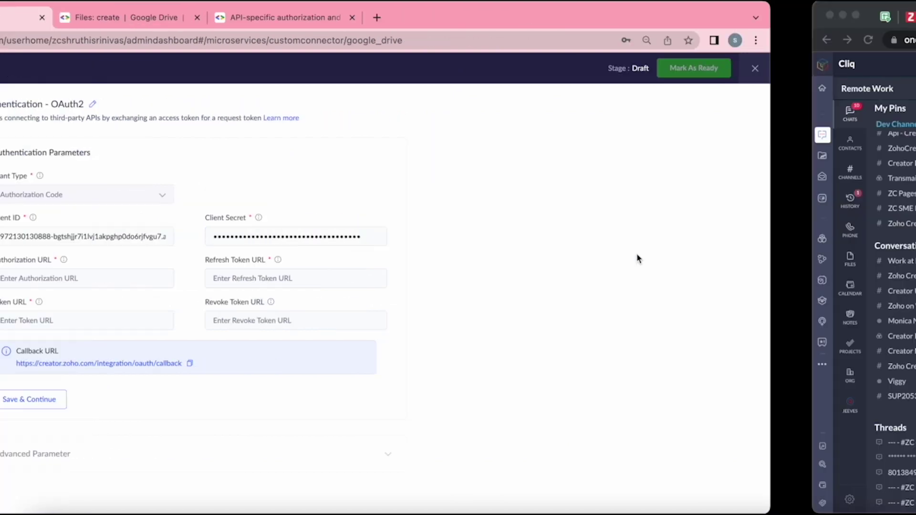
pyautogui.click(341, 16)
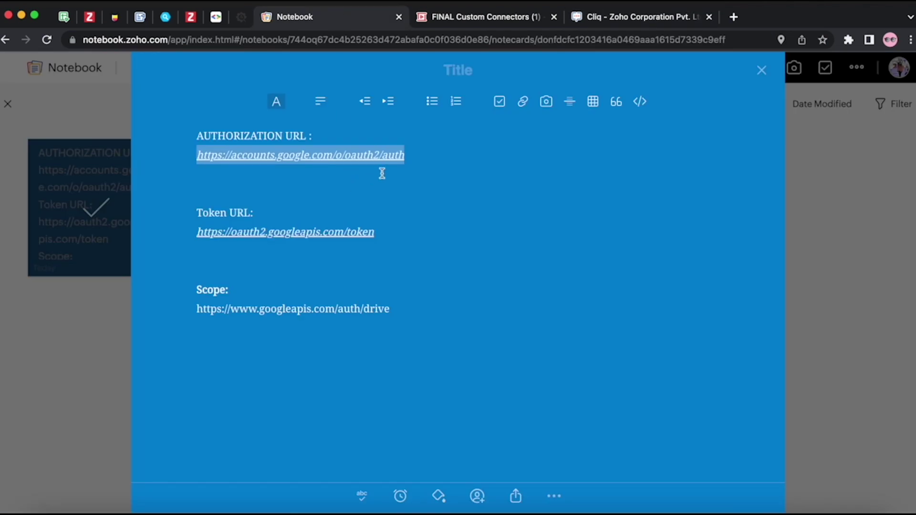
pyautogui.hotkey('ctrl', 'Left')
pyautogui.click(244, 282)
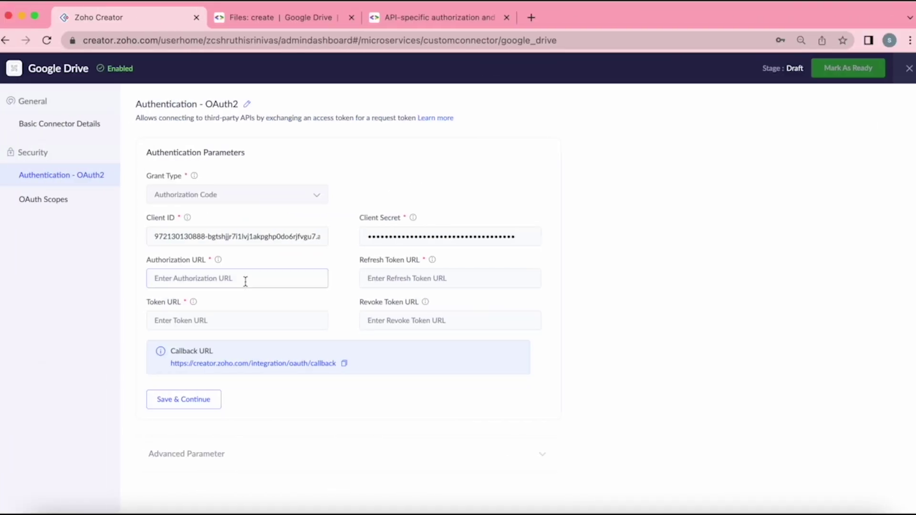
pyautogui.write('https://accounts.google.com/o/oauth2/auth')
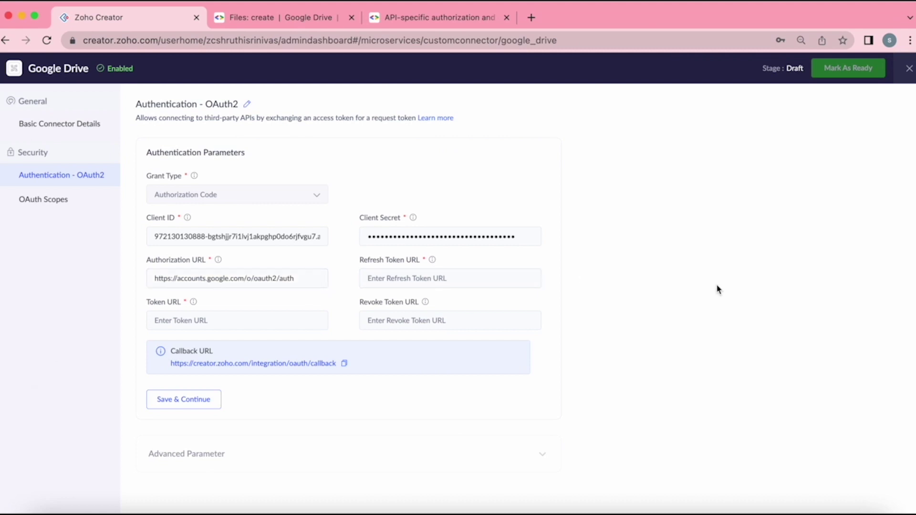
pyautogui.hotkey('ctrl', 'Right')
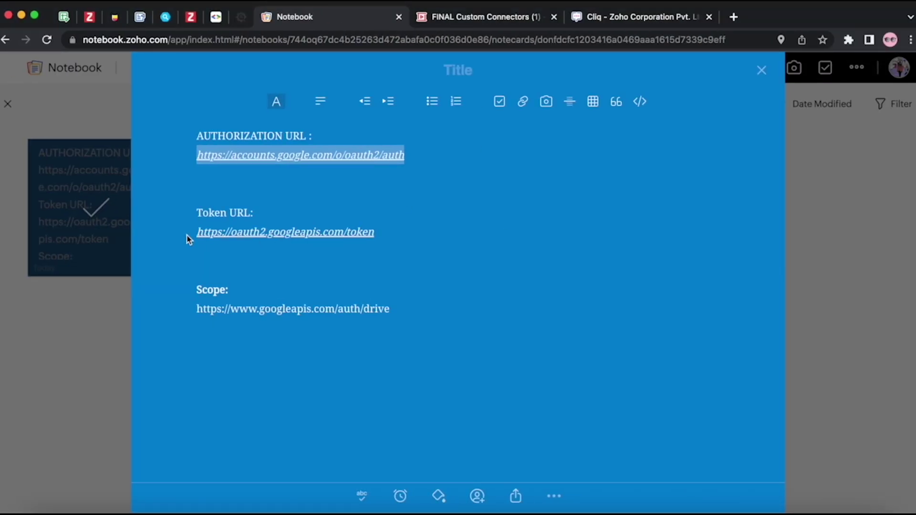
pyautogui.click(299, 234)
pyautogui.click(438, 218)
pyautogui.moveTo(377, 233); pyautogui.dragTo(192, 238)
pyautogui.hotkey('ctrl', 'c')
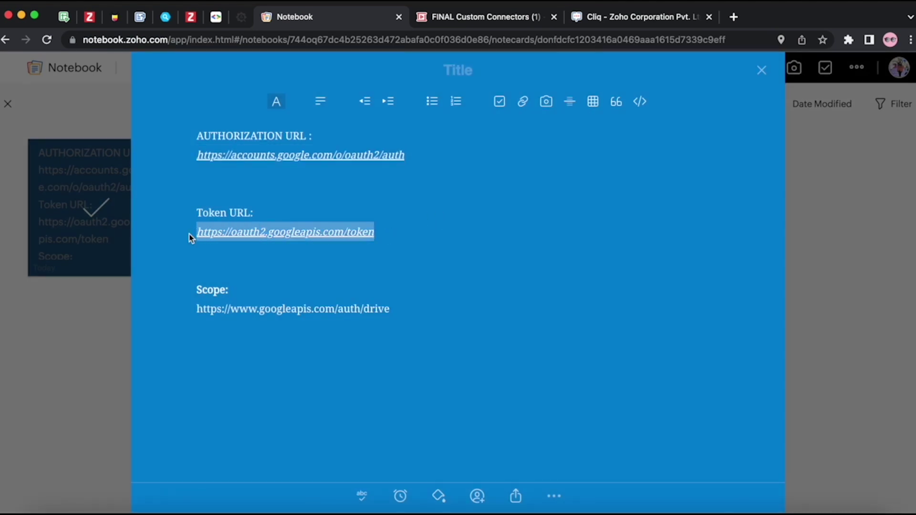
pyautogui.hotkey('ctrl', 'Left')
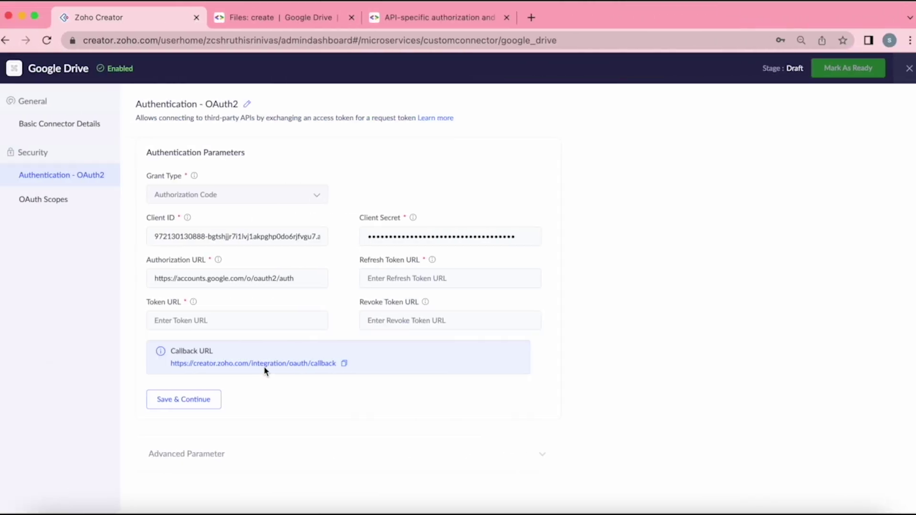
pyautogui.click(391, 283)
pyautogui.hotkey('ctrl', 'v')
pyautogui.click(266, 315)
pyautogui.hotkey('ctrl', 'v')
pyautogui.click(592, 327)
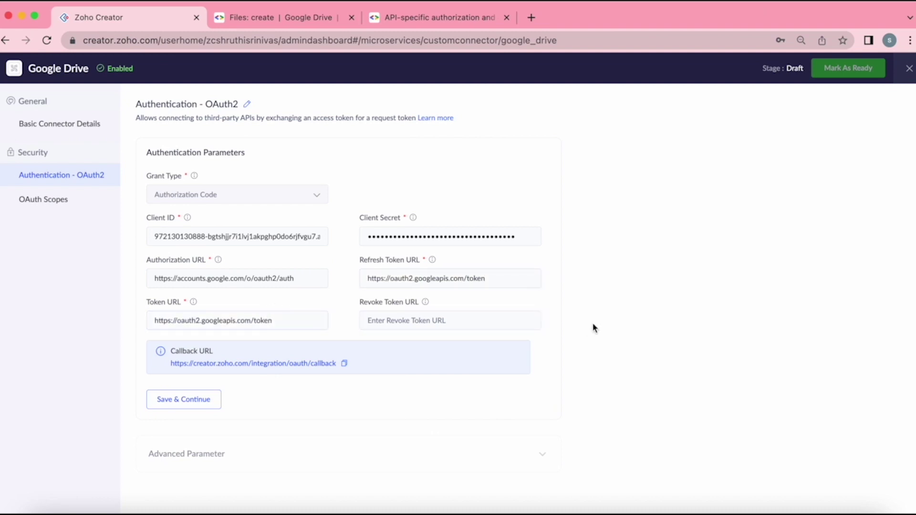
pyautogui.click(187, 404)
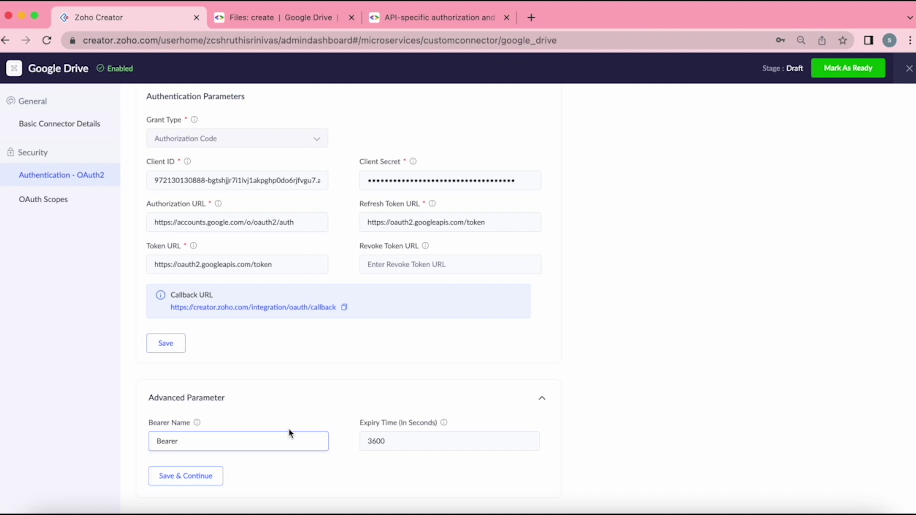
# Check the expiry time in the advanced parameters, then save them and continue to the OAuth scopes
pyautogui.click(407, 436)
pyautogui.doubleClick(407, 436)
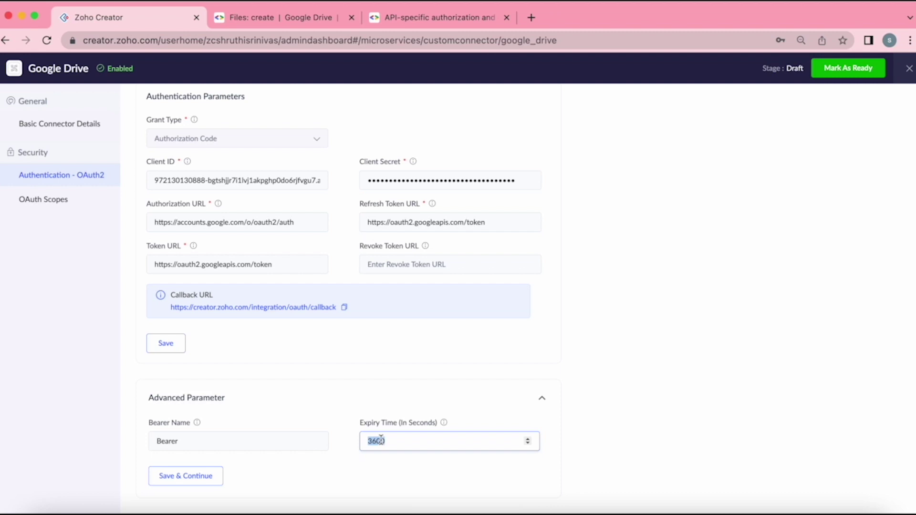
pyautogui.click(194, 477)
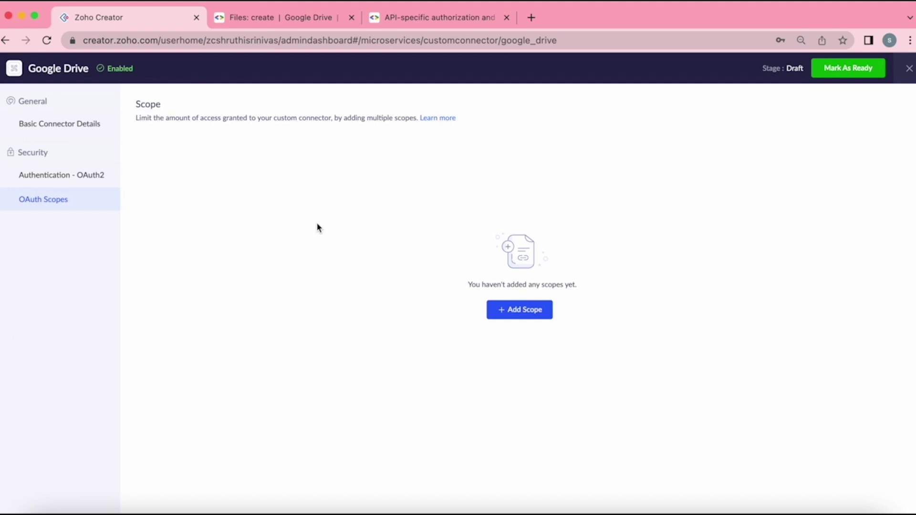
pyautogui.click(313, 17)
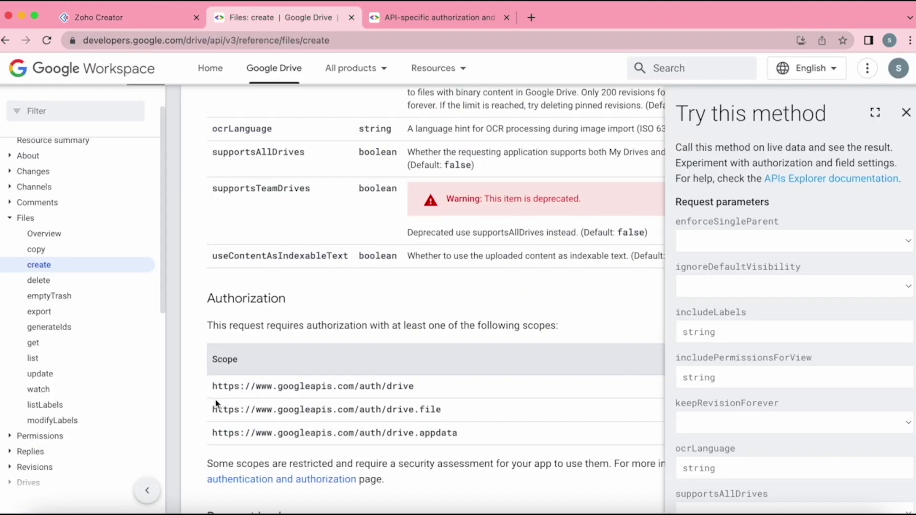
pyautogui.moveTo(210, 392)
pyautogui.mouseDown()
pyautogui.moveTo(422, 396)
pyautogui.moveTo(214, 389)
pyautogui.mouseUp()
pyautogui.press('super+c')
pyautogui.click(421, 397)
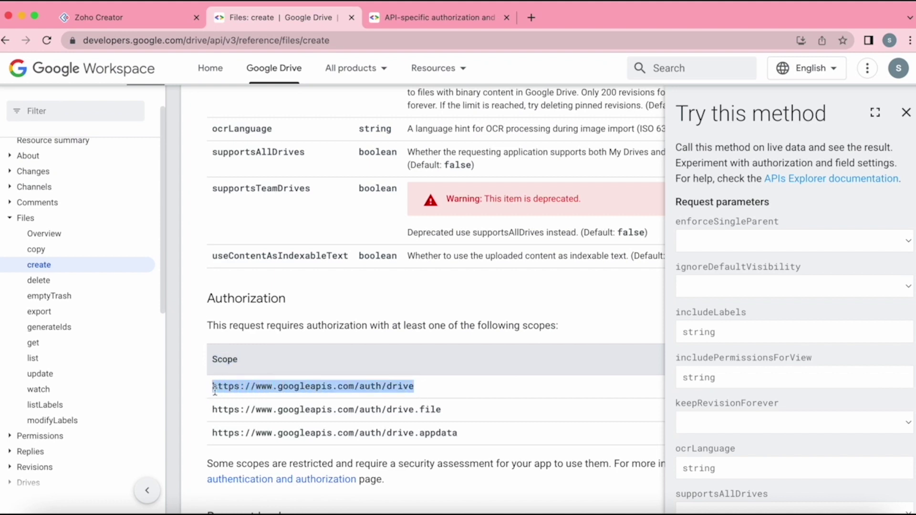
pyautogui.click(100, 17)
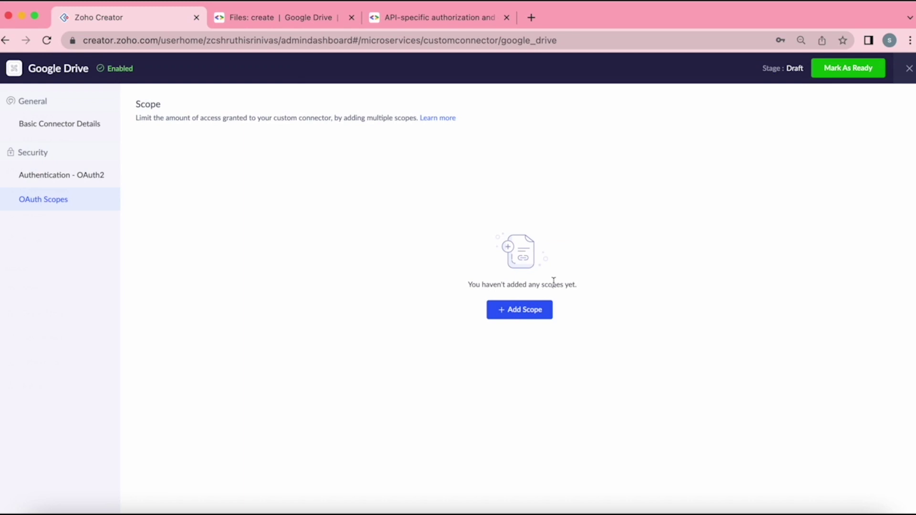
pyautogui.click(531, 311)
pyautogui.click(754, 114)
pyautogui.write('u')
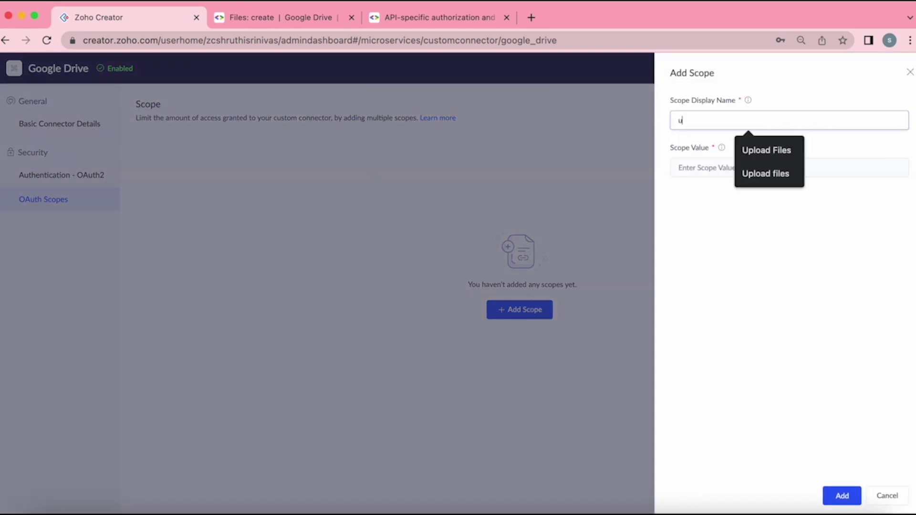
pyautogui.press('BackSpace')
pyautogui.write('Upload')
pyautogui.click(766, 150)
pyautogui.click(756, 164)
pyautogui.press('super+v')
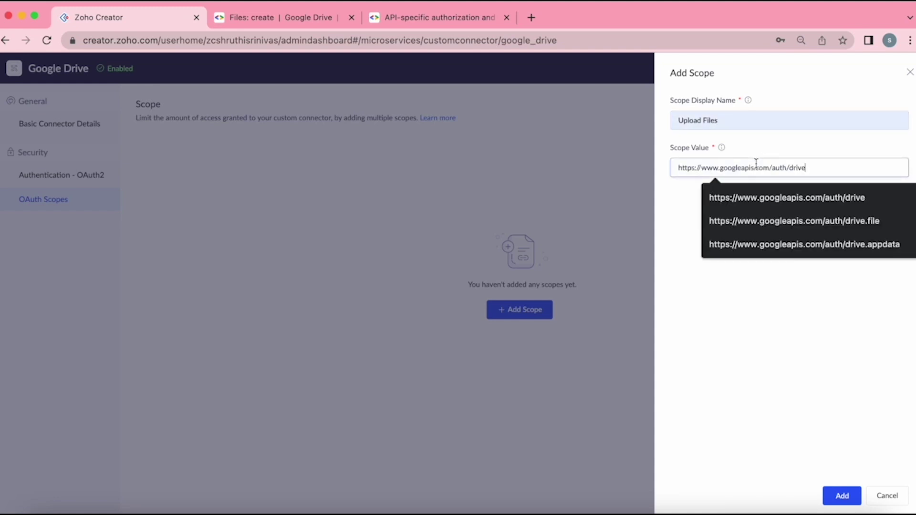
pyautogui.click(813, 153)
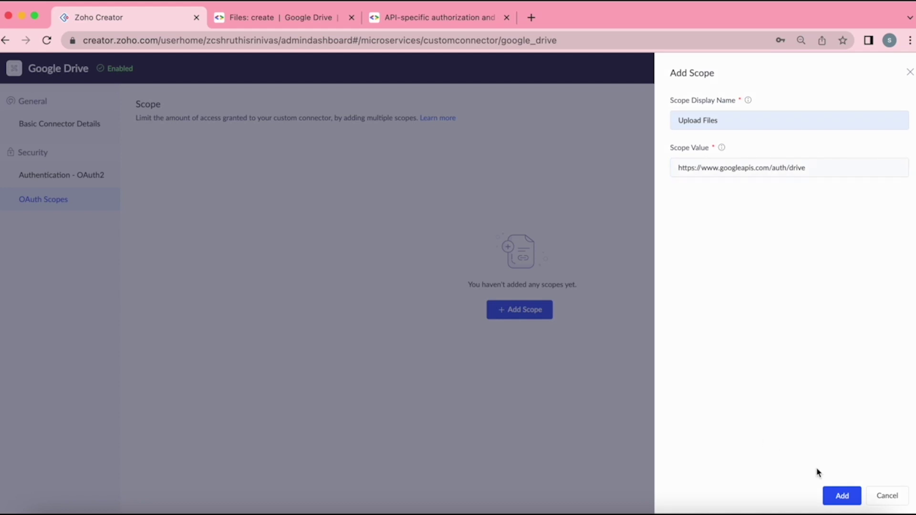
pyautogui.click(839, 497)
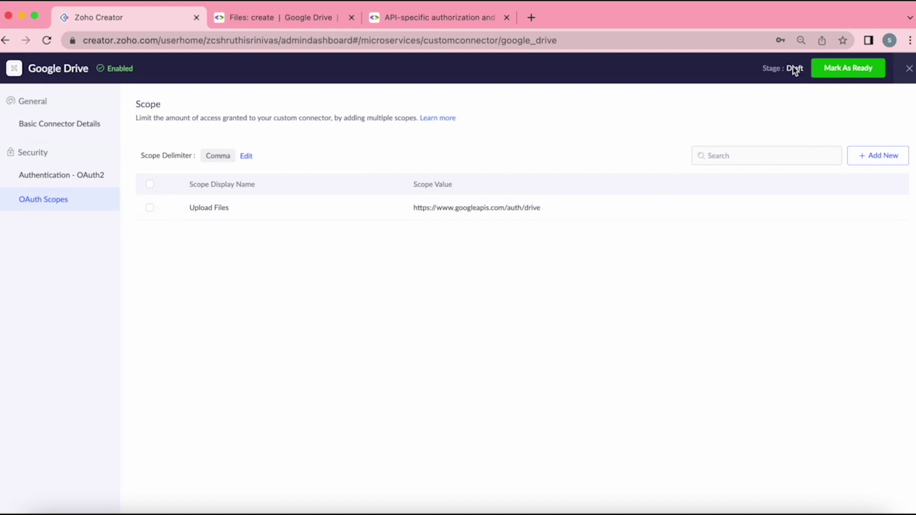
pyautogui.click(848, 72)
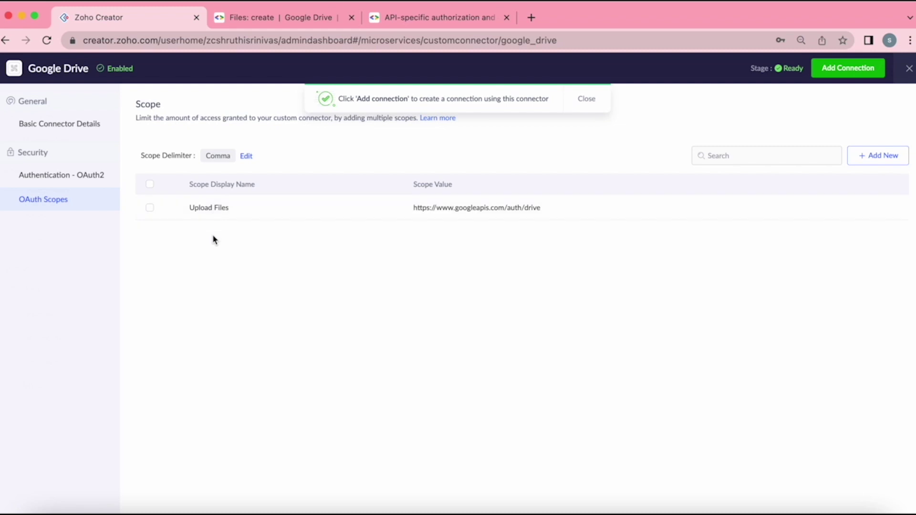
# Create the connection "Gdrive_creator" from this connector with all scopes and the same authorization for all environments, and start authorizing it
pyautogui.click(841, 70)
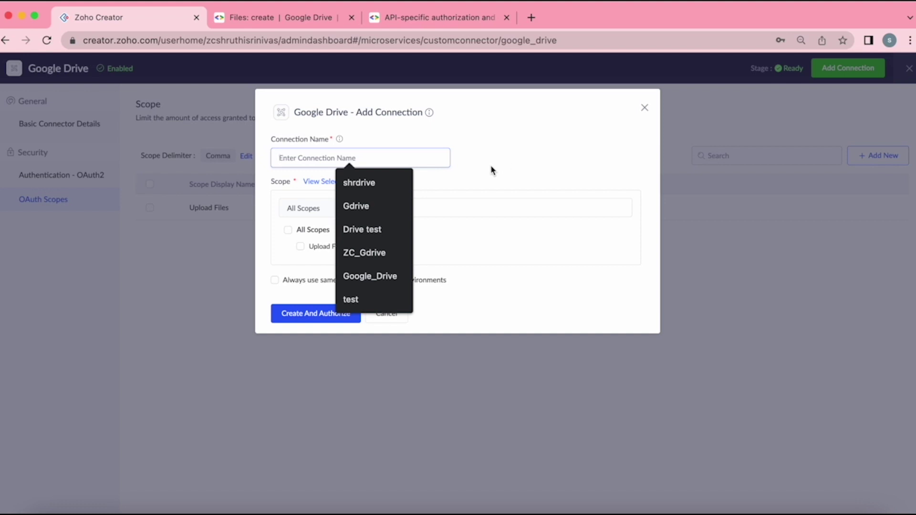
pyautogui.write('G')
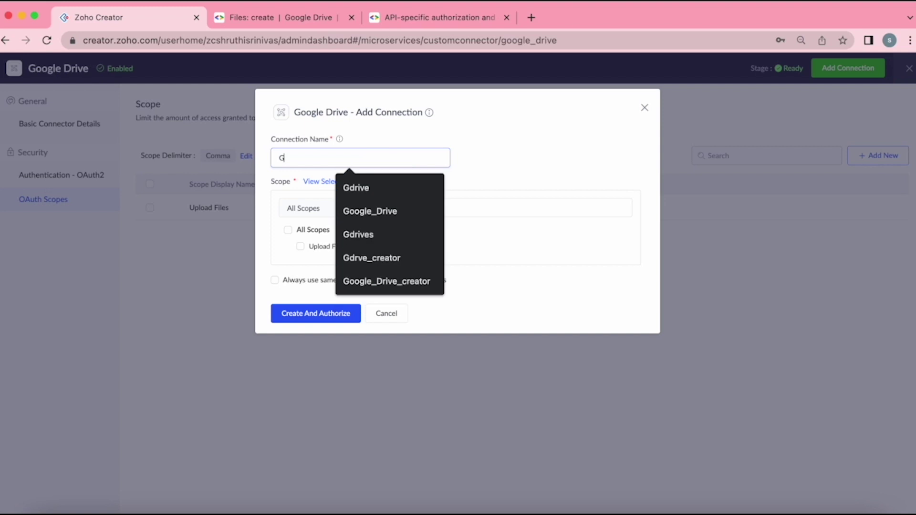
pyautogui.write('drive_')
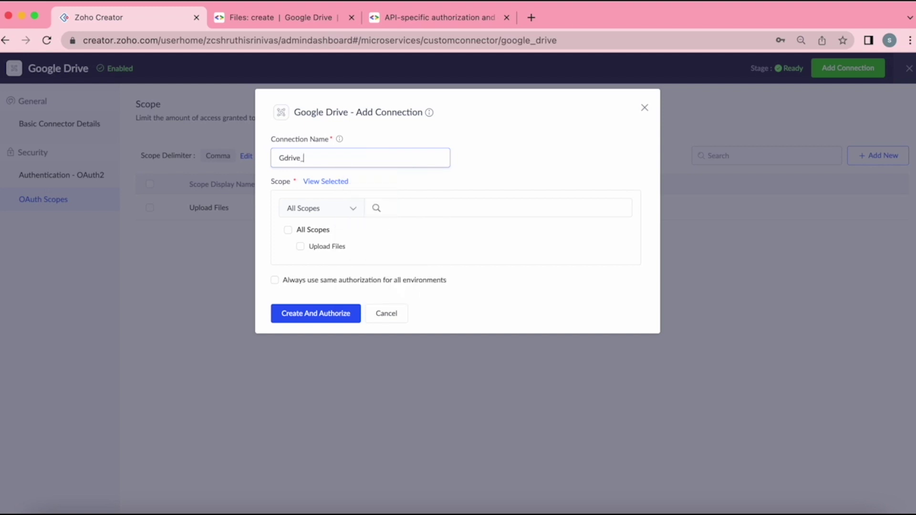
pyautogui.write('creator')
pyautogui.click(287, 230)
pyautogui.click(275, 280)
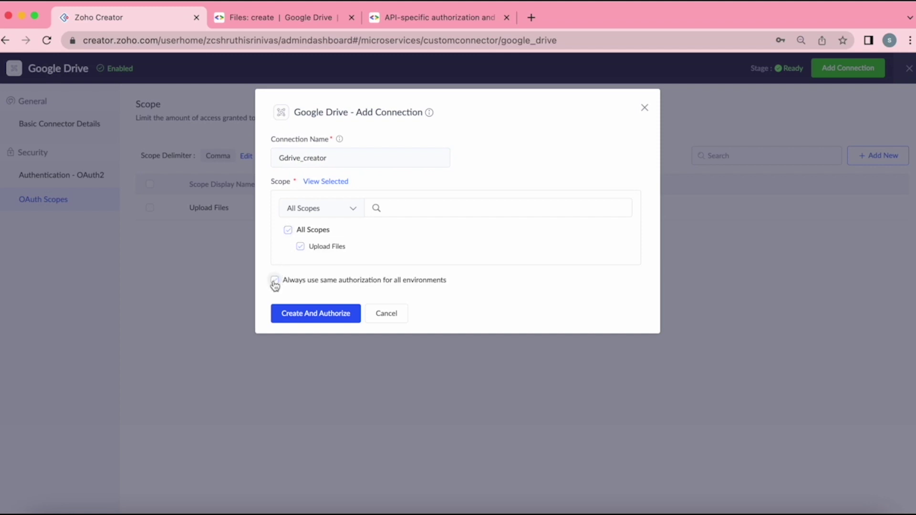
pyautogui.click(306, 316)
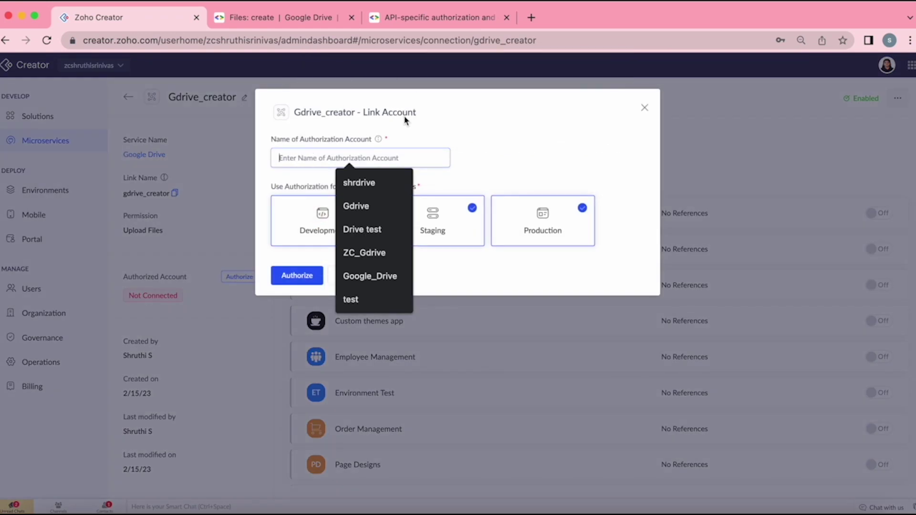
# Name the authorization account "gdrive_creator" and authorize it for the Development, Staging and Production environments
pyautogui.click(374, 183)
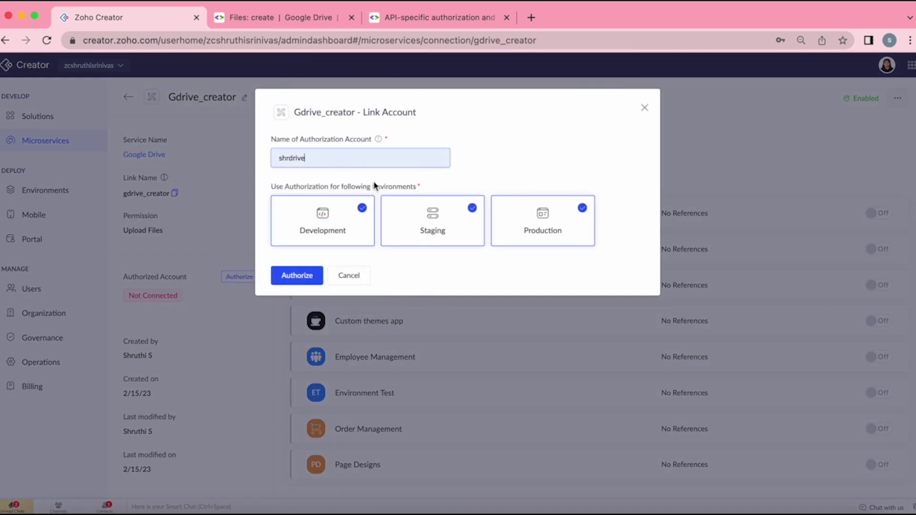
pyautogui.doubleClick(360, 160)
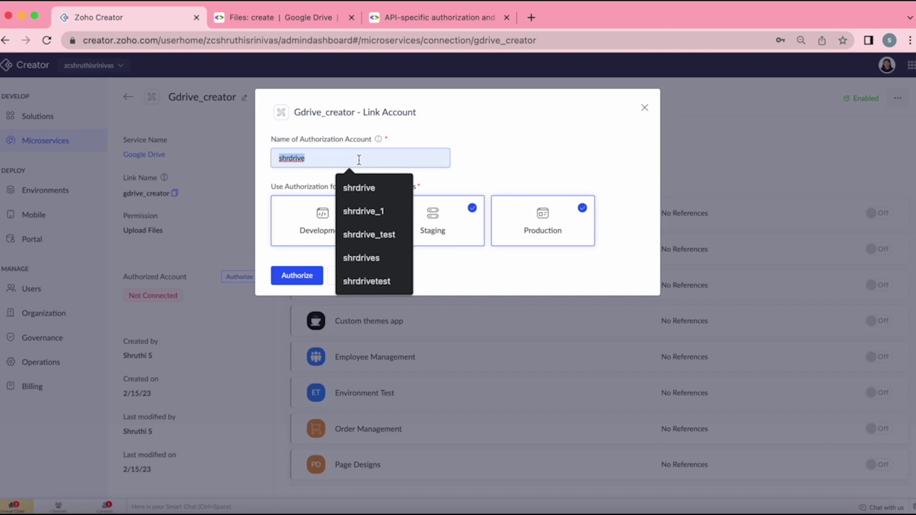
pyautogui.write('gdrive')
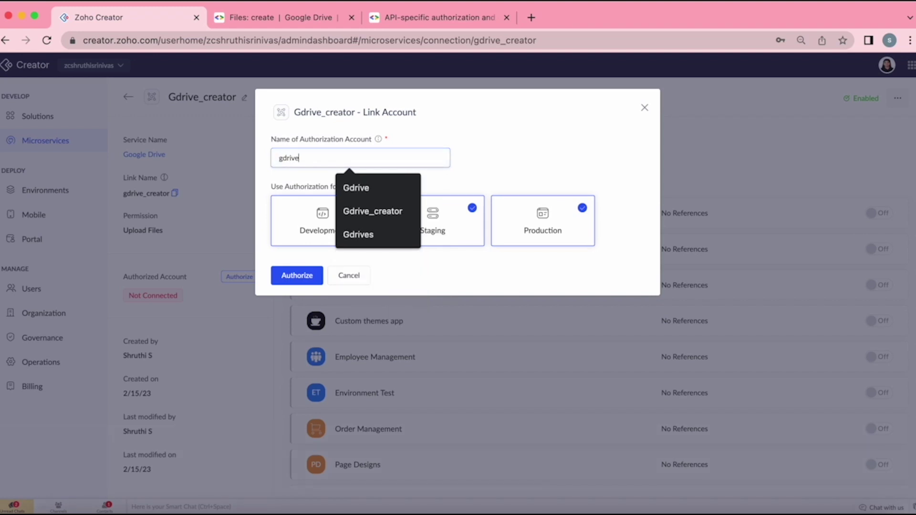
pyautogui.write('_creator')
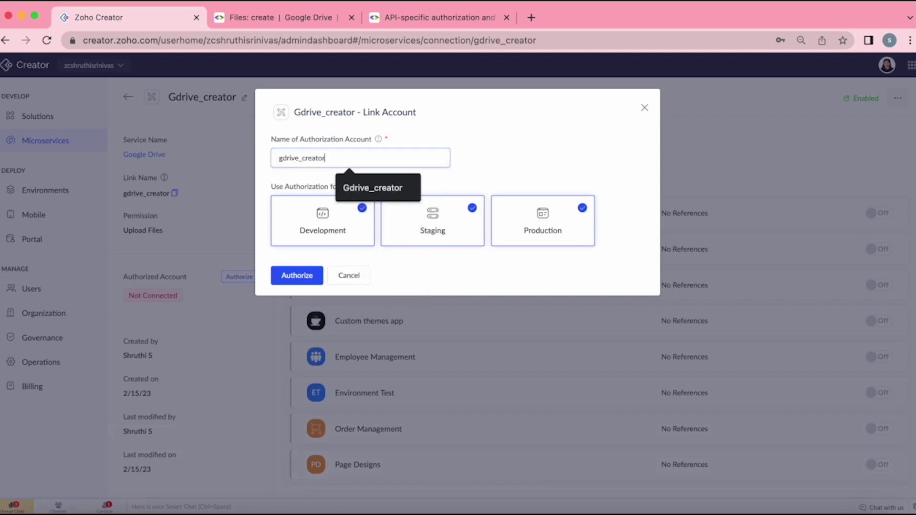
pyautogui.click(522, 143)
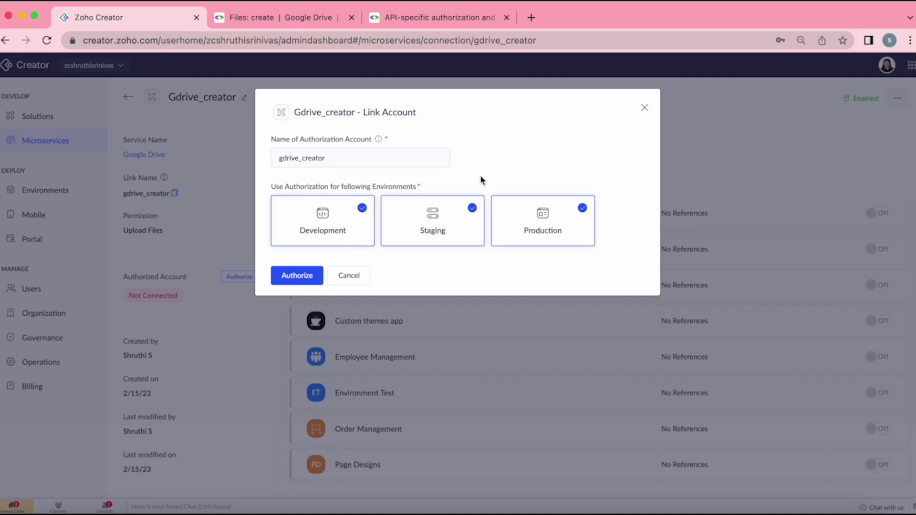
pyautogui.click(314, 281)
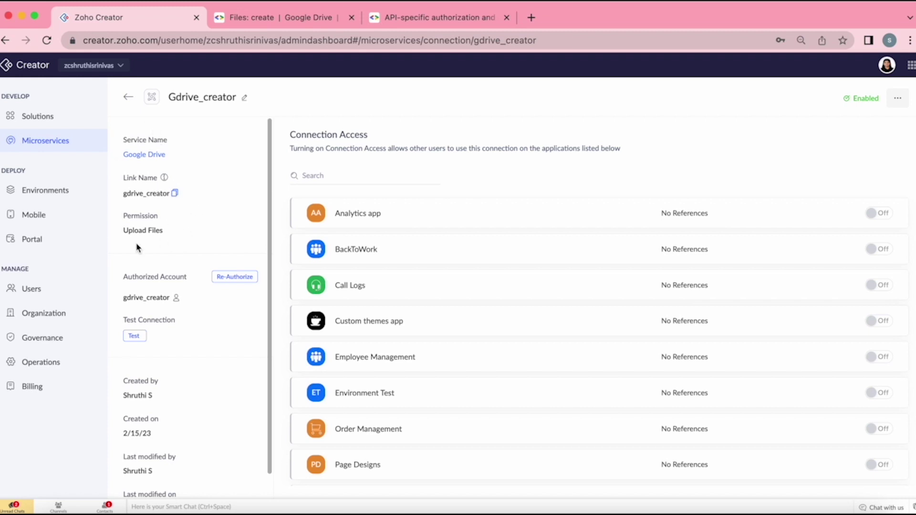
# Review the new connection's link name and the list of applications under Connection Access
pyautogui.moveTo(122, 194); pyautogui.dragTo(172, 199)
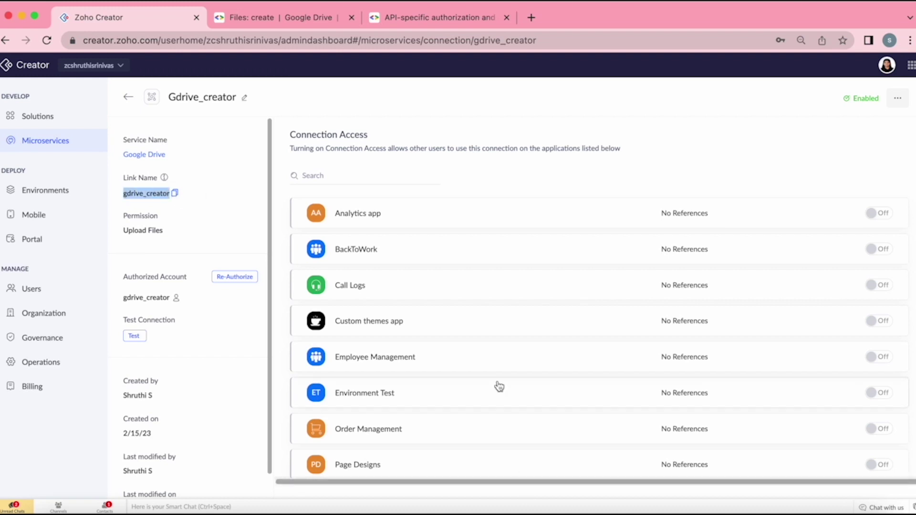
pyautogui.scroll(-4, 499, 387)
pyautogui.scroll(-1, 499, 387)
pyautogui.scroll(5, 499, 387)
pyautogui.scroll(-5, 499, 387)
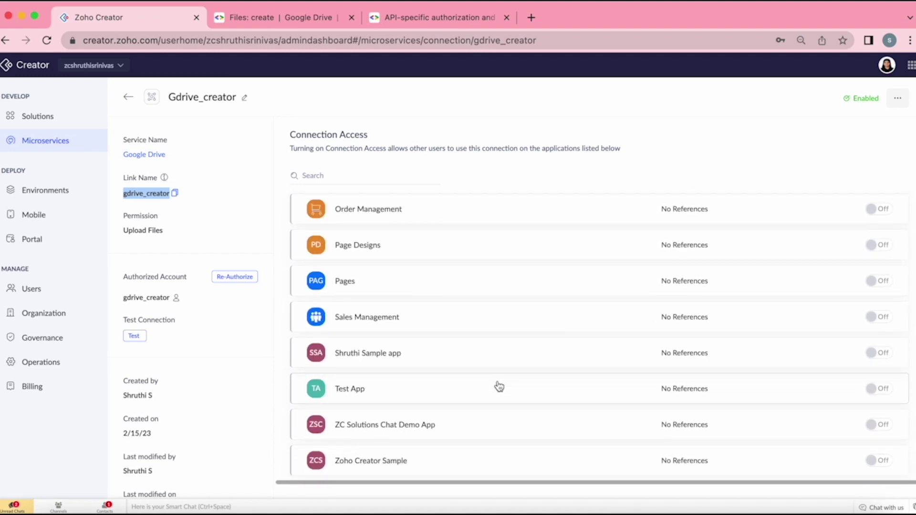
pyautogui.doubleClick(144, 197)
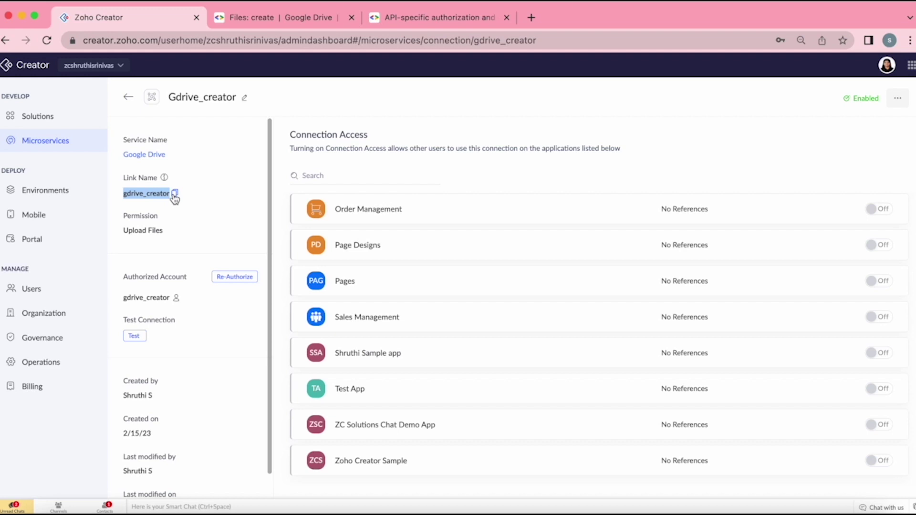
# Examine the basic details and OAuth2 authentication parameters of the existing "GDrive" custom connector, and close it
pyautogui.click(41, 147)
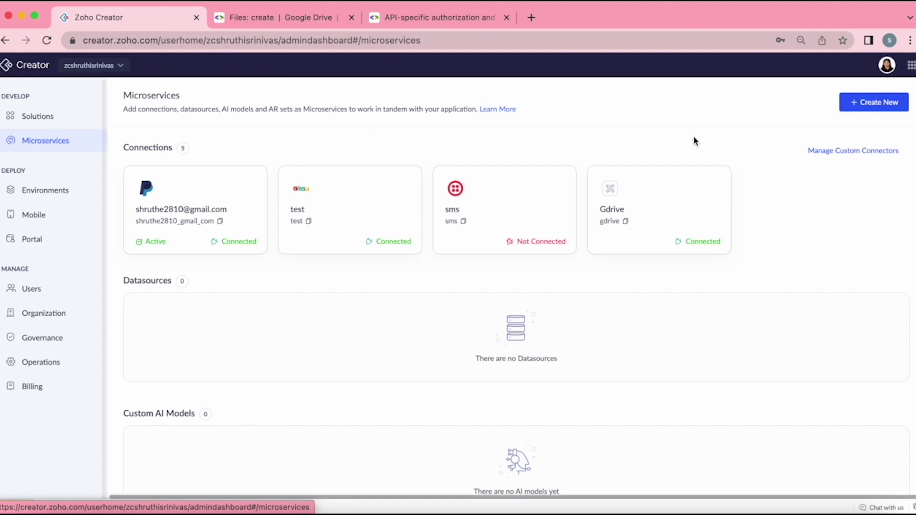
pyautogui.click(836, 157)
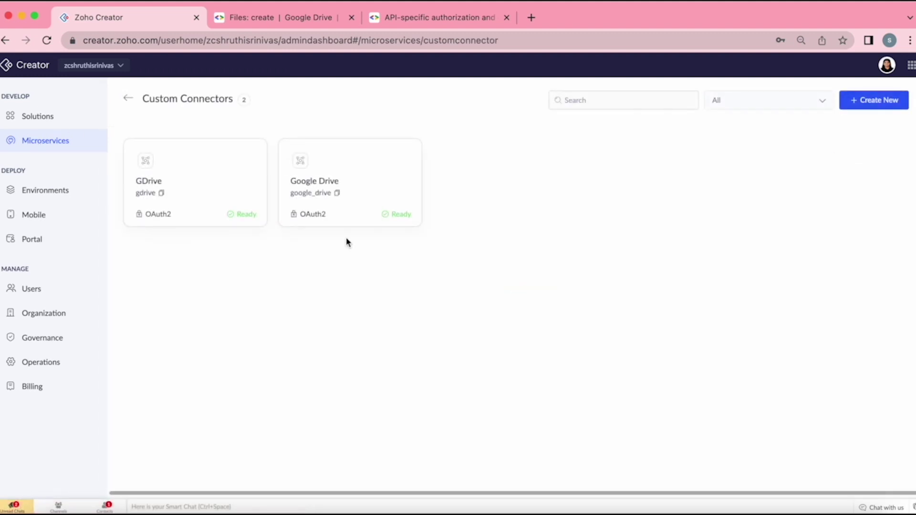
pyautogui.click(210, 181)
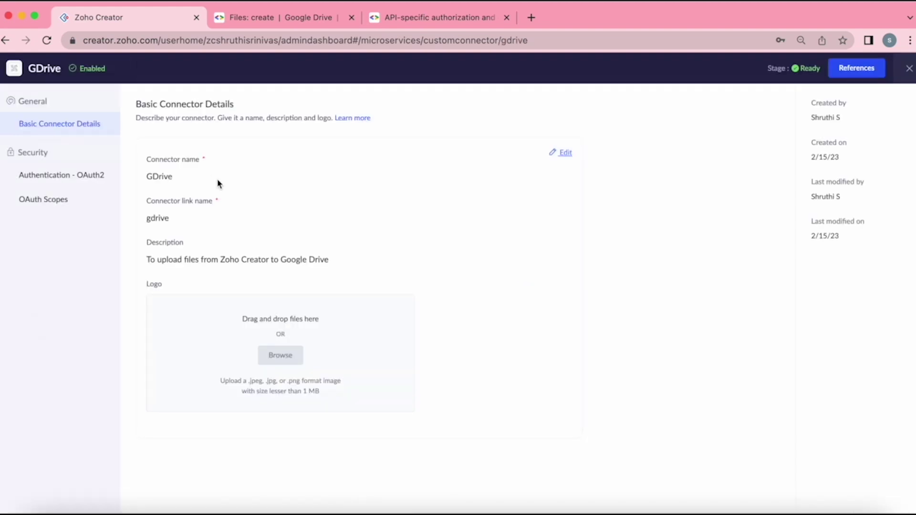
pyautogui.click(63, 176)
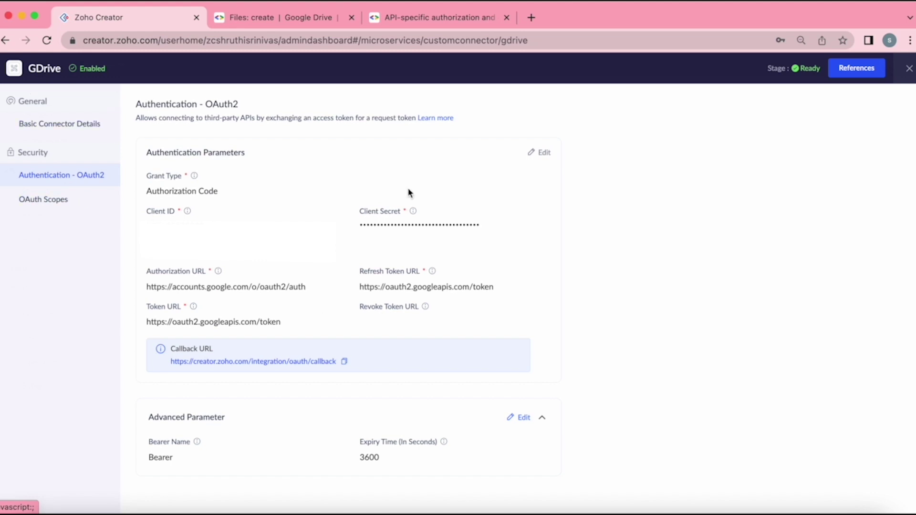
pyautogui.click(909, 69)
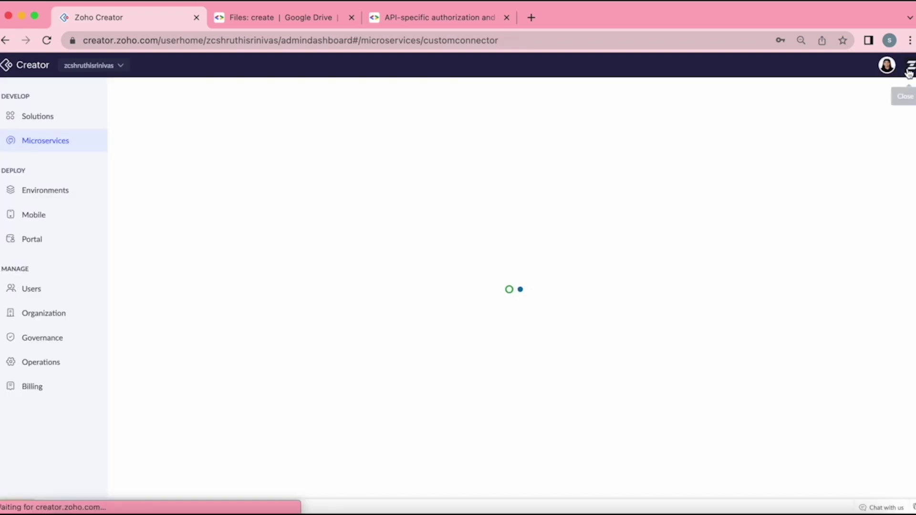
# Check which applications have access to the existing "Gdrive" connection
pyautogui.click(49, 140)
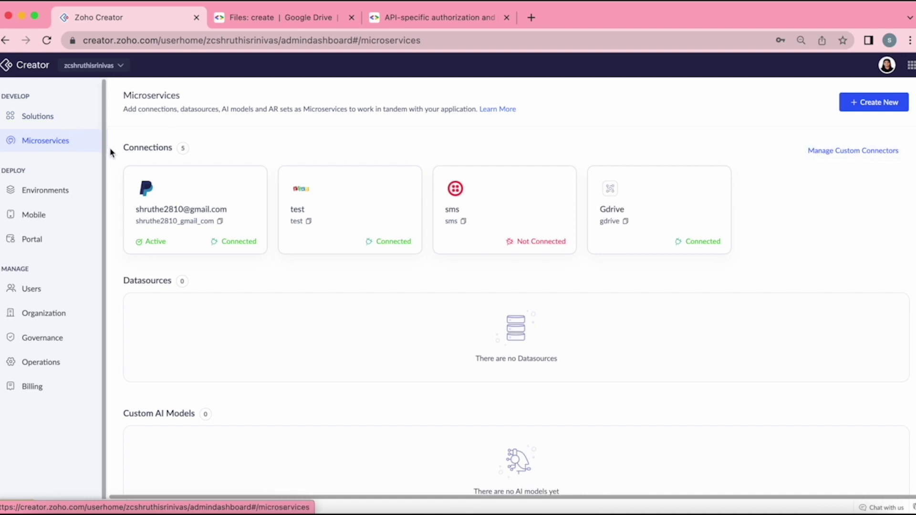
pyautogui.scroll(-3, 447, 283)
pyautogui.scroll(3, 447, 282)
pyautogui.click(639, 206)
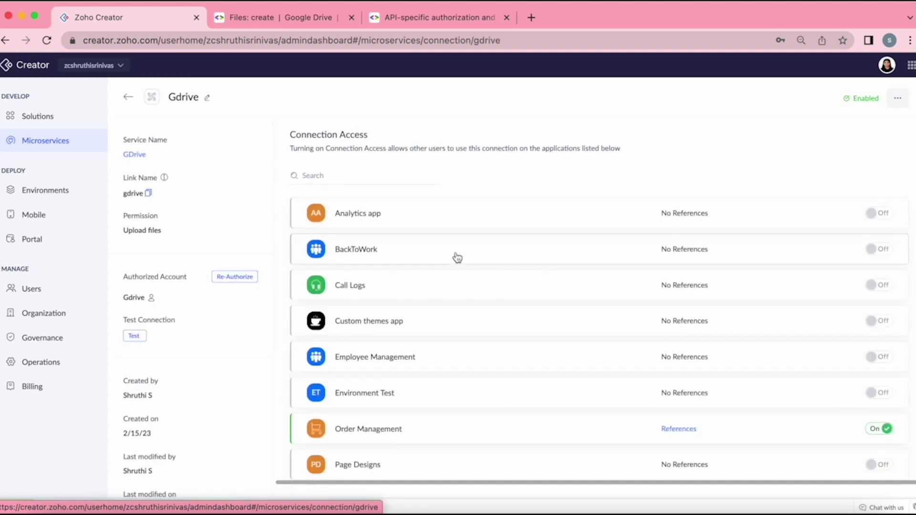
pyautogui.scroll(-5, 403, 379)
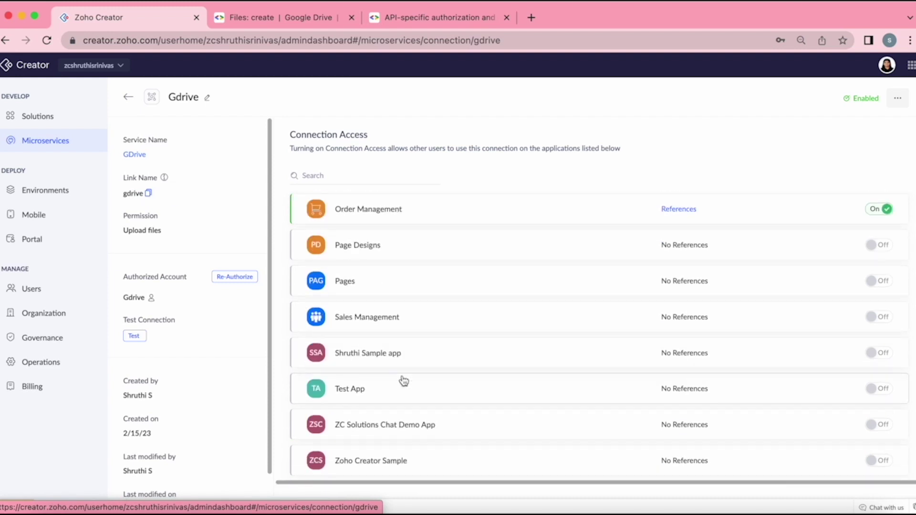
pyautogui.scroll(2, 573, 342)
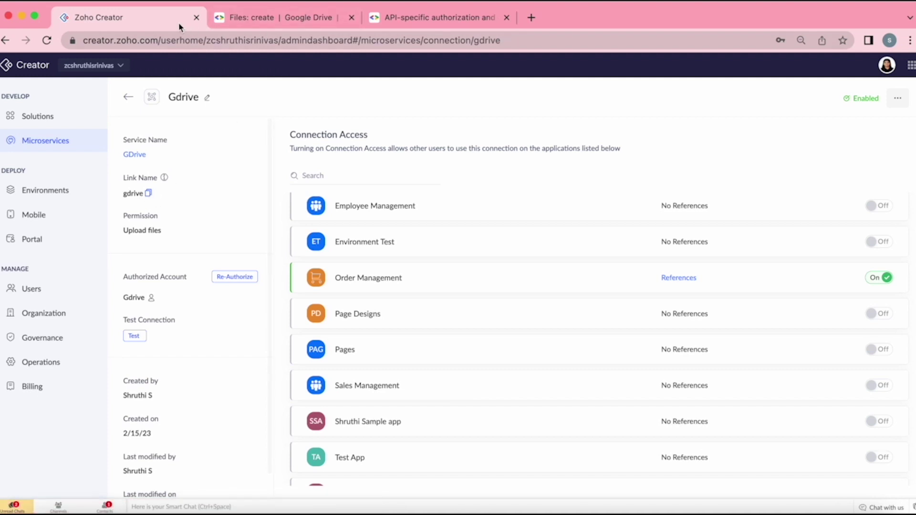
# Open the Order Management application's All Orders report and switch it to edit mode
pyautogui.click(42, 140)
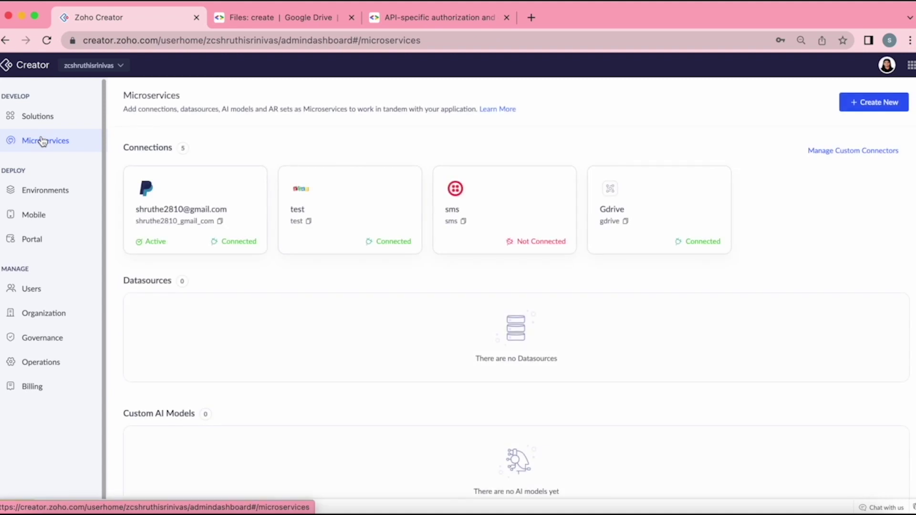
pyautogui.click(37, 125)
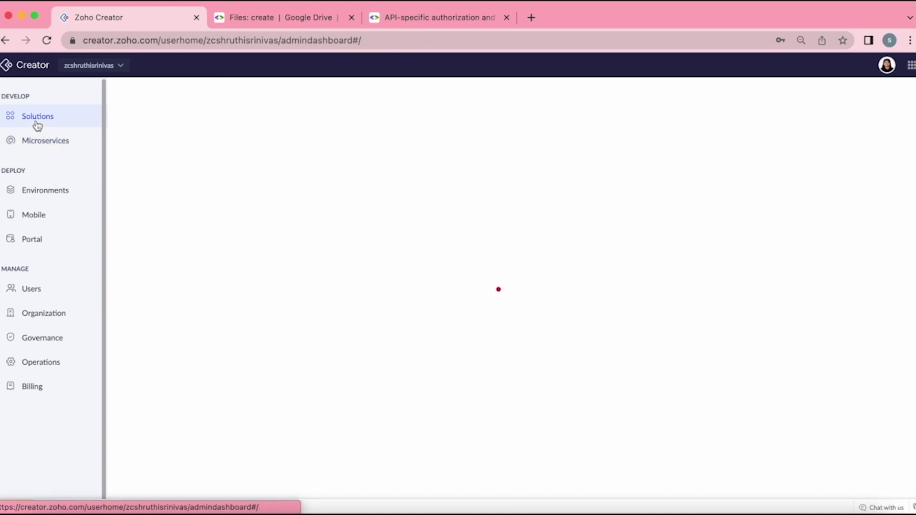
pyautogui.click(215, 139)
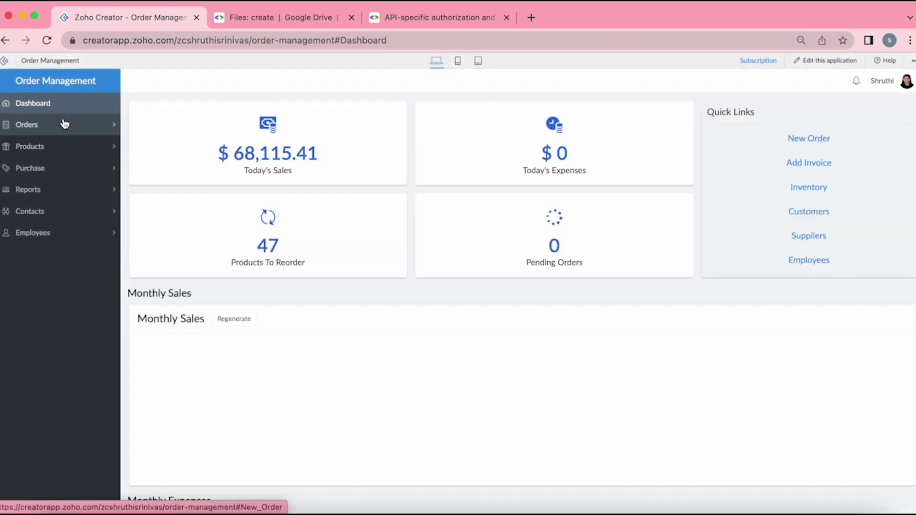
pyautogui.click(64, 125)
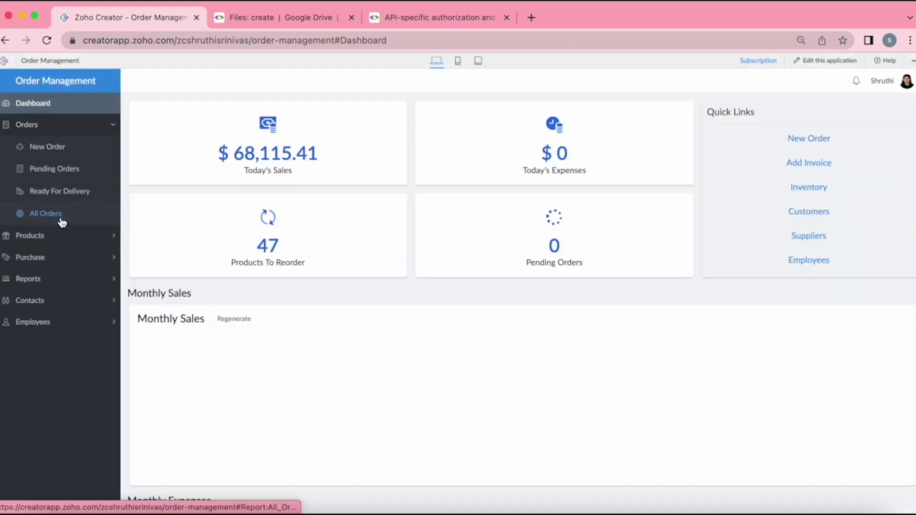
pyautogui.click(63, 220)
pyautogui.click(723, 182)
pyautogui.click(828, 61)
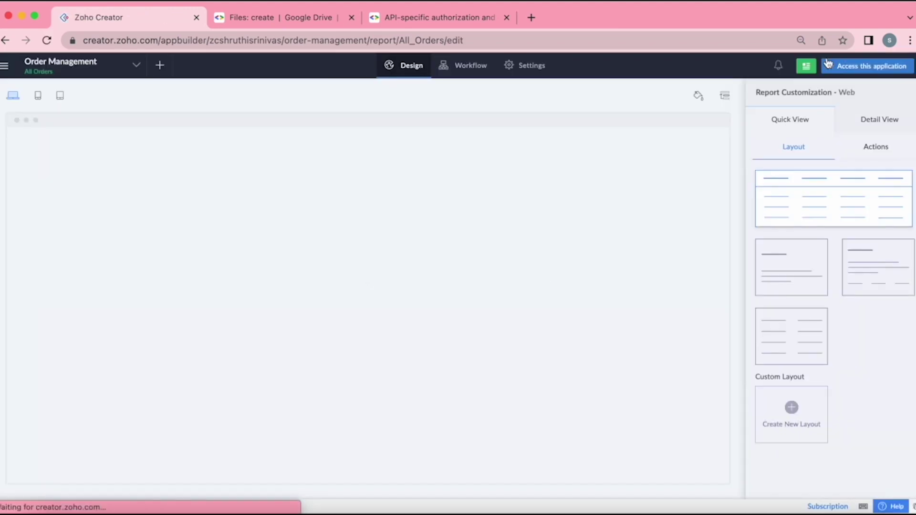
# Open the Deluge script in the workflow of the report's "Upload to GDrive" action item
pyautogui.click(466, 302)
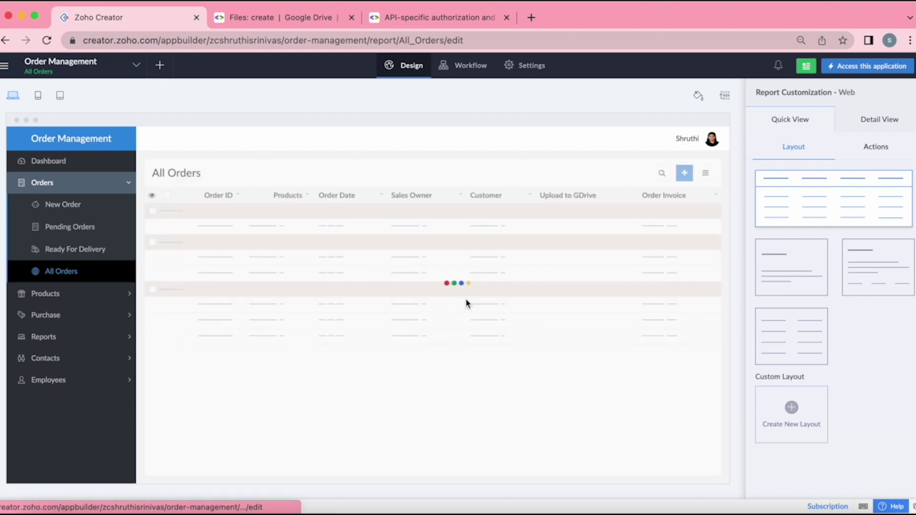
pyautogui.click(693, 266)
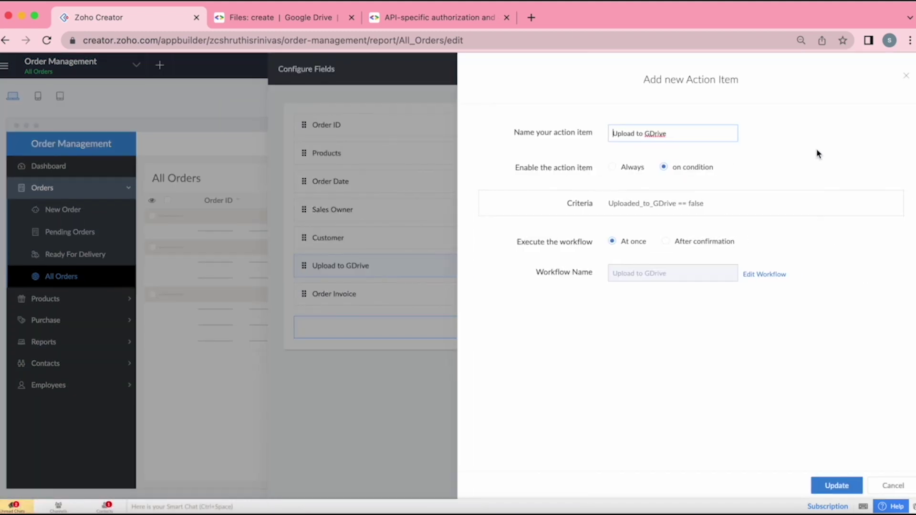
pyautogui.click(775, 275)
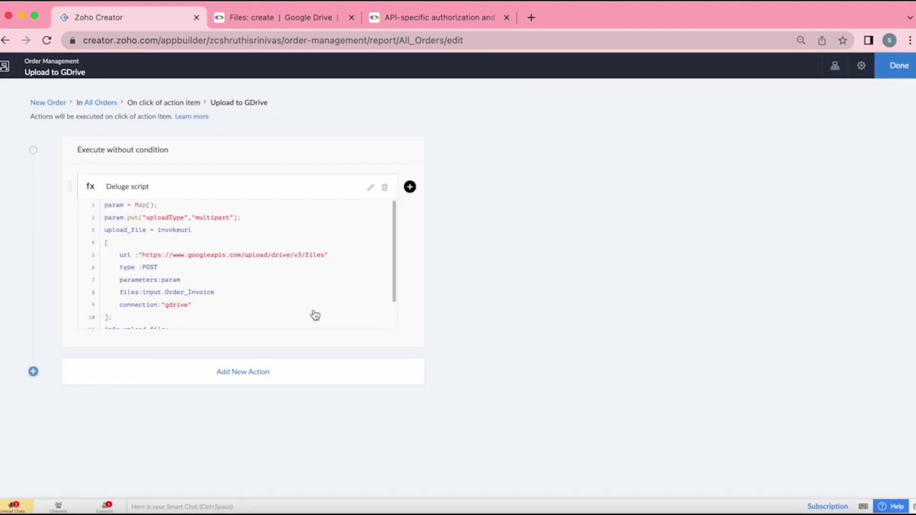
pyautogui.click(266, 290)
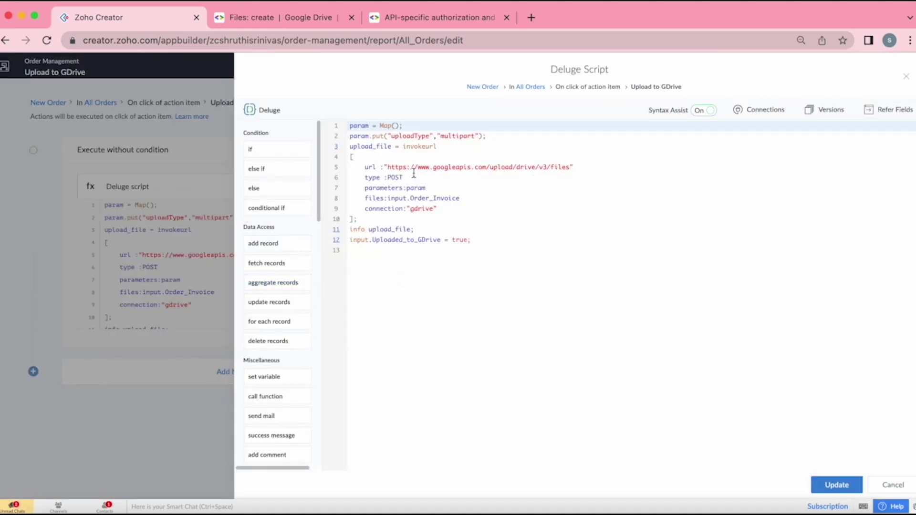
# Compare the script's invokeurl address with the upload URI and request method in the Files: create API reference
pyautogui.moveTo(388, 168); pyautogui.dragTo(569, 168)
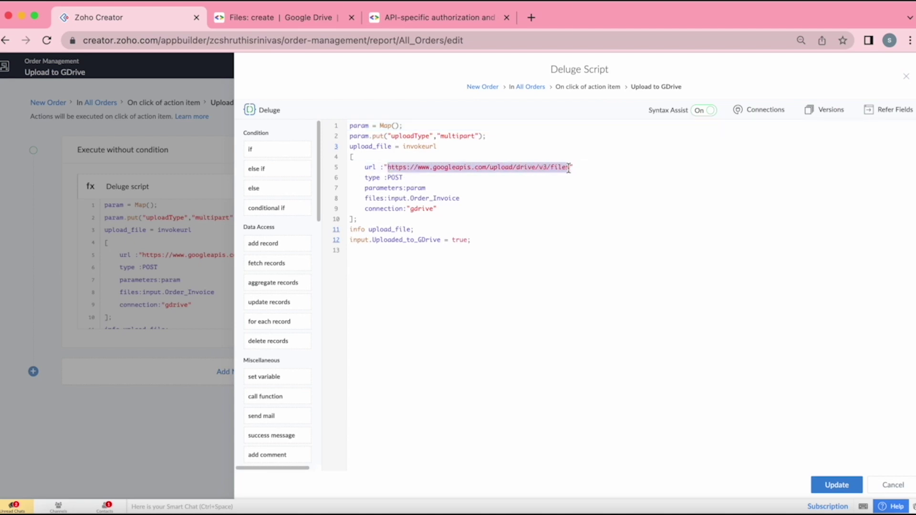
pyautogui.click(297, 18)
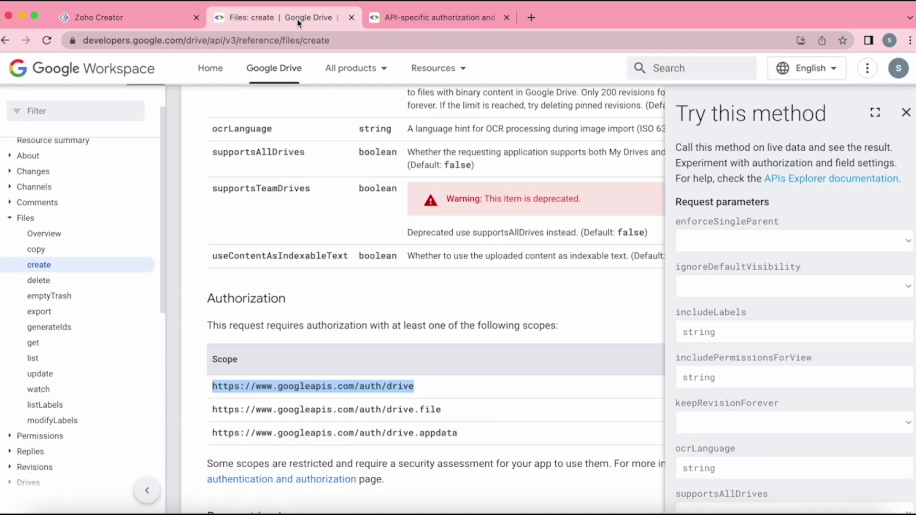
pyautogui.scroll(5, 422, 262)
pyautogui.scroll(8, 427, 263)
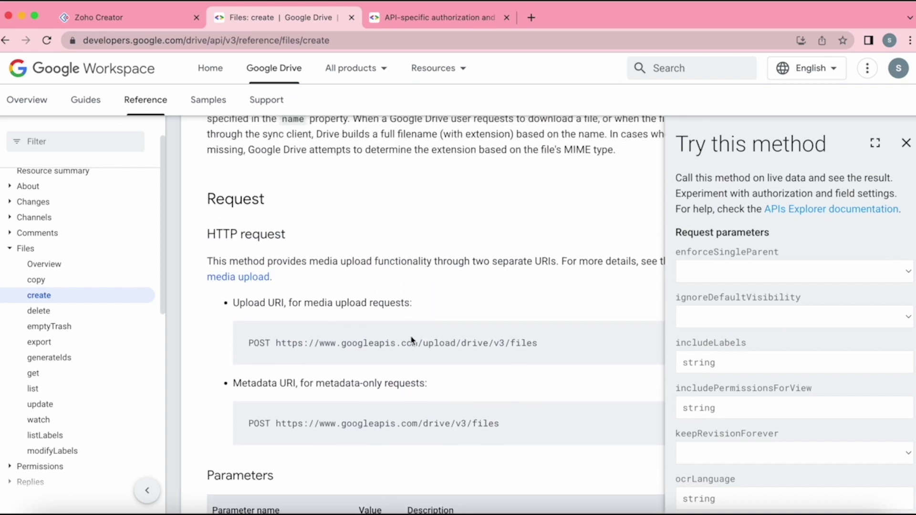
pyautogui.doubleClick(262, 342)
pyautogui.click(152, 25)
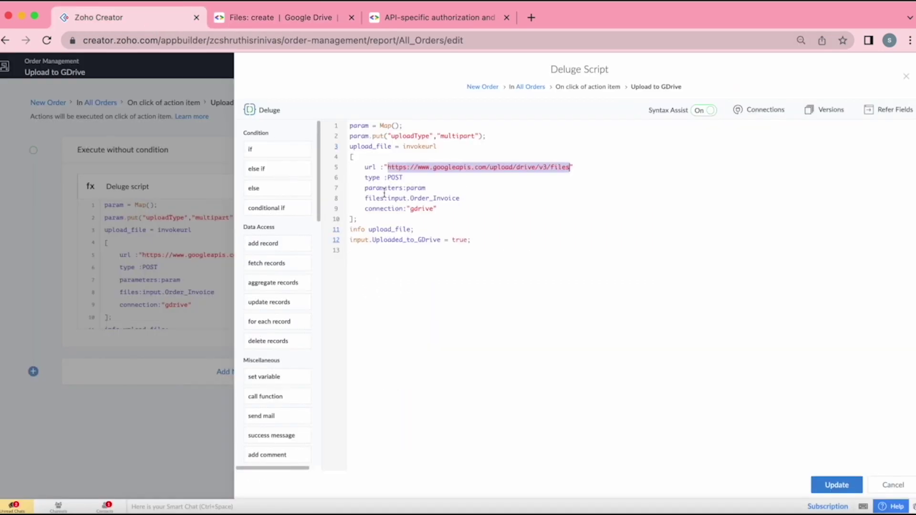
# Review the script's POST request type, its uploadType and multipart parameters, and the input.Order_Invoice file value
pyautogui.click(391, 178)
pyautogui.doubleClick(418, 189)
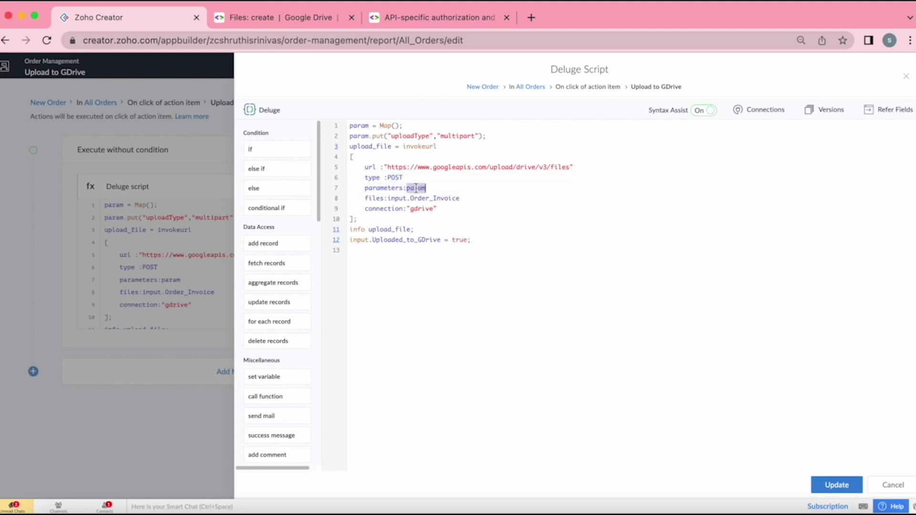
pyautogui.doubleClick(405, 137)
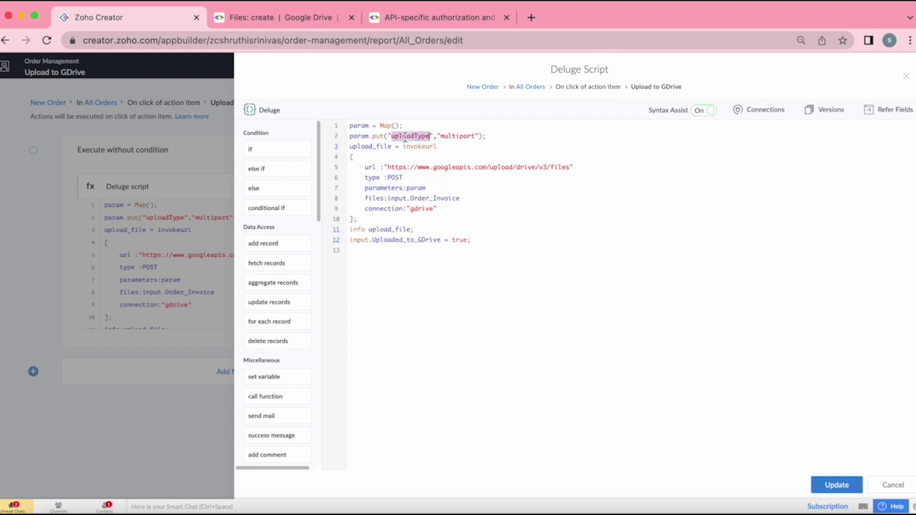
pyautogui.doubleClick(459, 136)
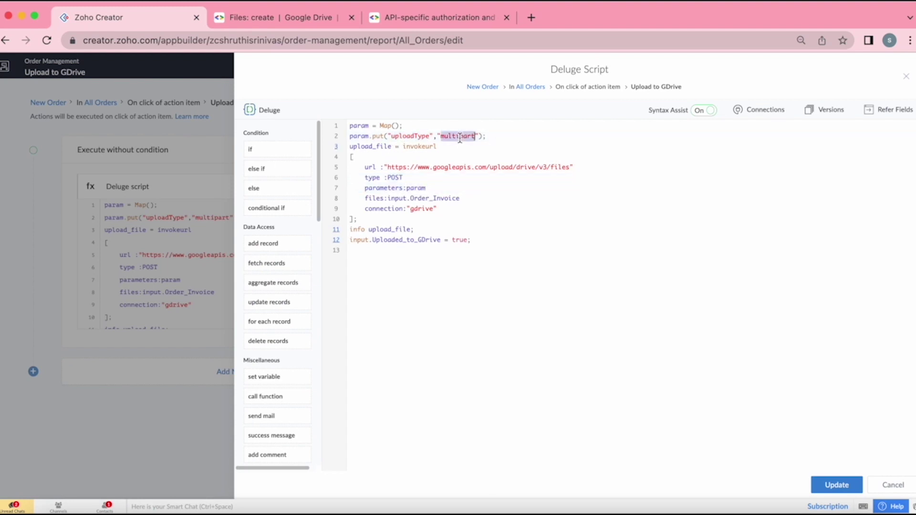
pyautogui.doubleClick(374, 199)
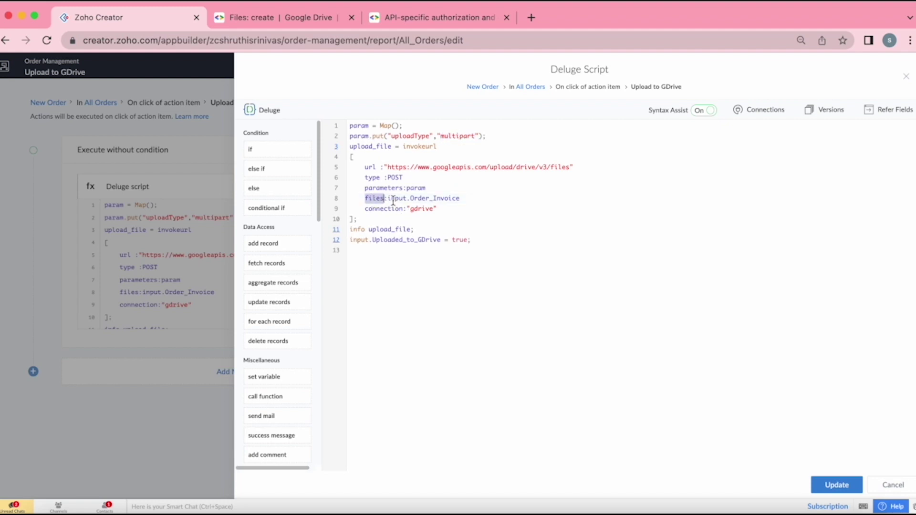
pyautogui.moveTo(389, 199); pyautogui.dragTo(465, 198)
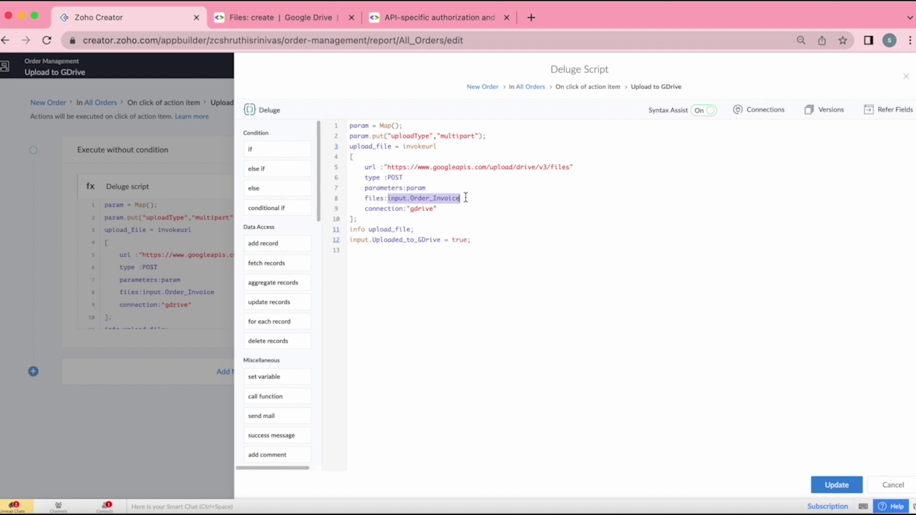
pyautogui.doubleClick(449, 199)
# Review the script's "gdrive" connection line, the info upload_file statement, and the line setting input.Uploaded_to_GDrive to true
pyautogui.click(388, 207)
pyautogui.doubleClick(388, 207)
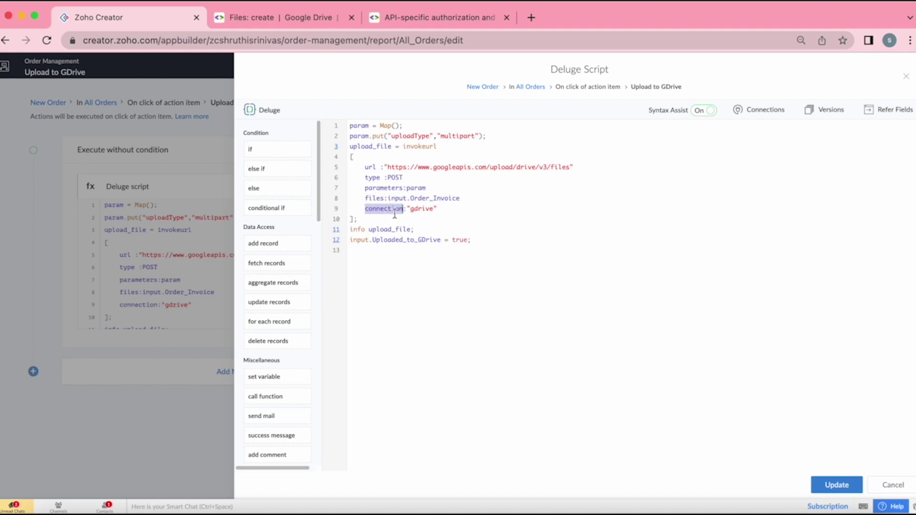
pyautogui.click(414, 208)
pyautogui.doubleClick(414, 208)
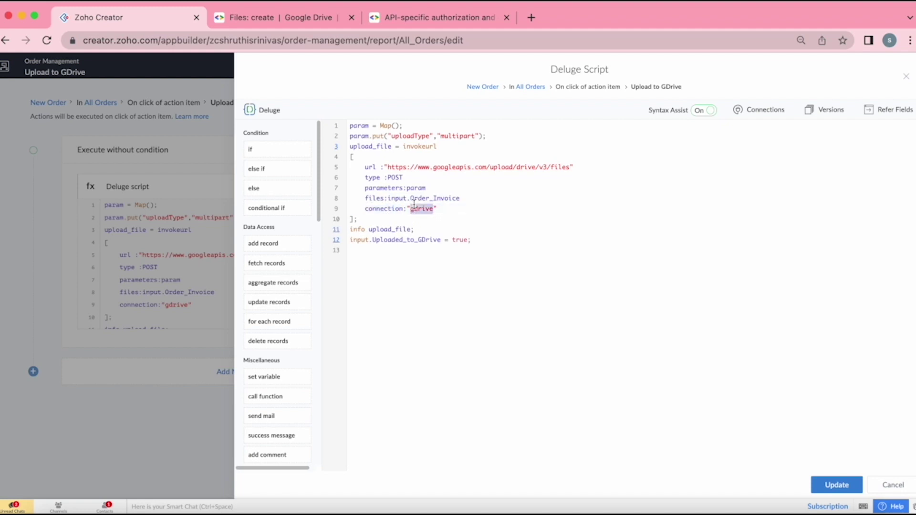
pyautogui.doubleClick(415, 211)
pyautogui.moveTo(415, 230); pyautogui.dragTo(333, 231)
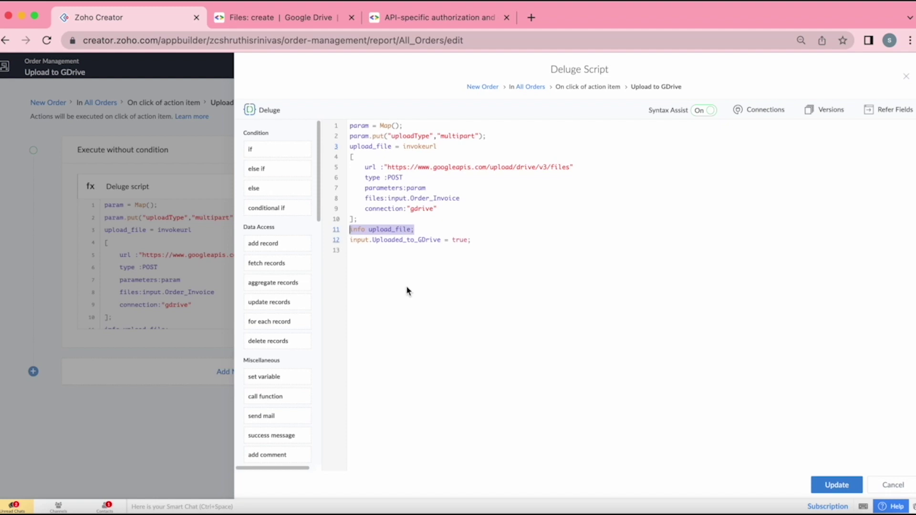
pyautogui.moveTo(350, 240); pyautogui.dragTo(487, 239)
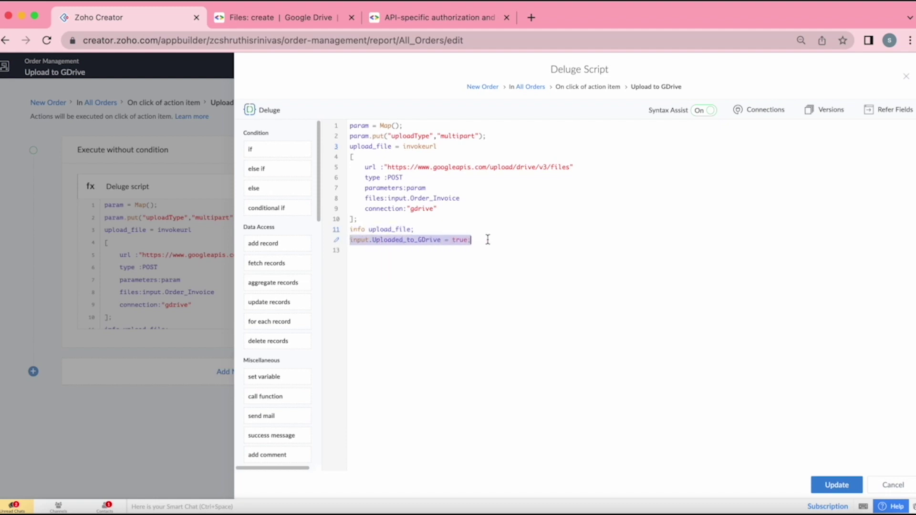
pyautogui.click(692, 192)
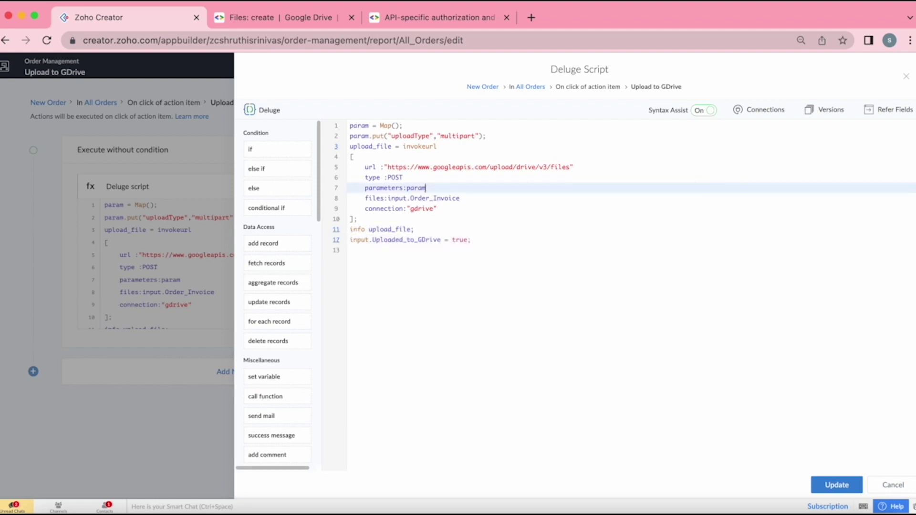
# Close the script, save the "Upload to GDrive" action item, and open the live Order Management application
pyautogui.click(906, 79)
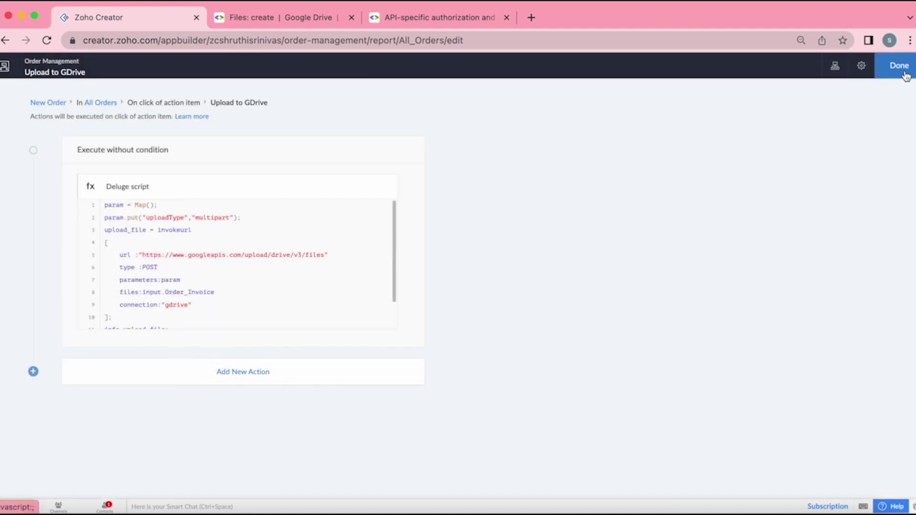
pyautogui.click(899, 66)
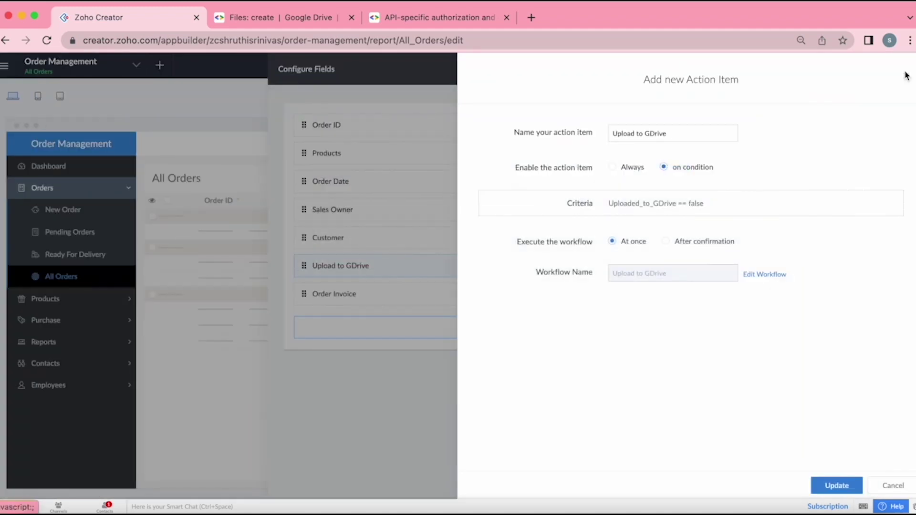
pyautogui.click(838, 486)
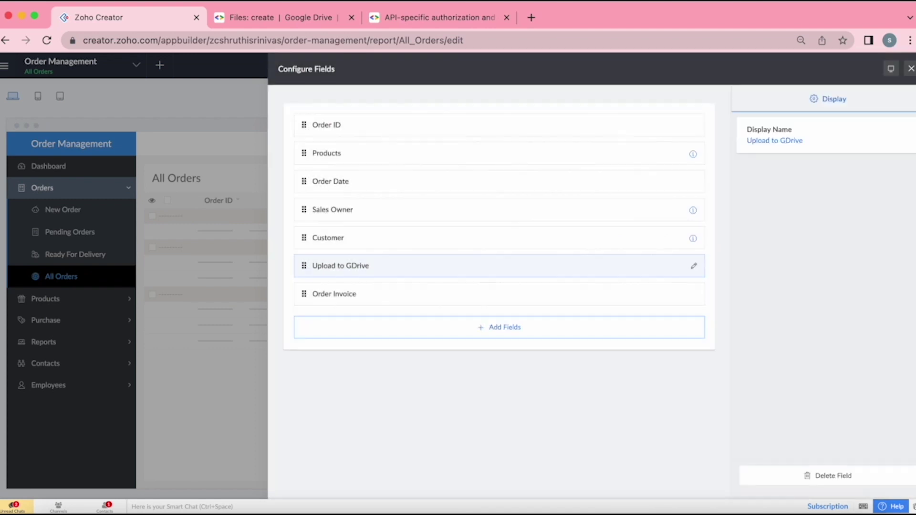
pyautogui.click(910, 68)
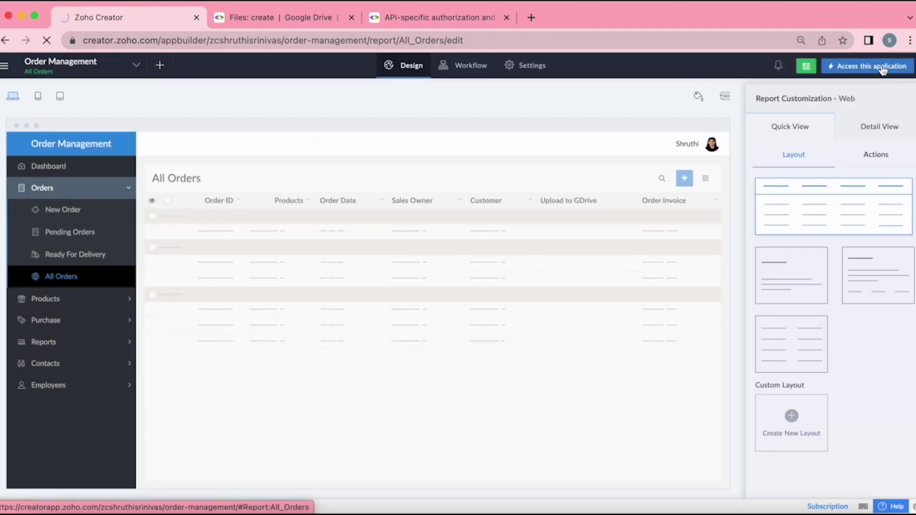
pyautogui.click(882, 66)
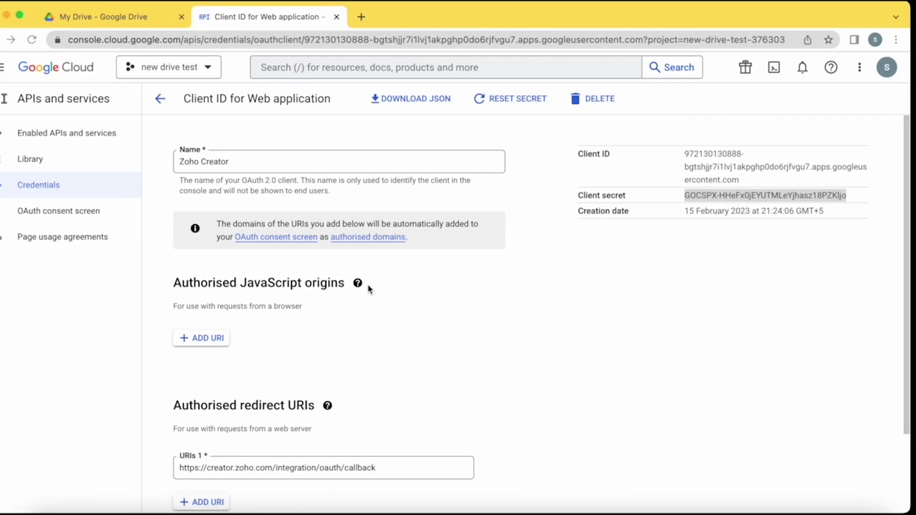
# Check My Drive in Google Drive, then upload the Biscuits order's invoice from All Orders and highlight the file ID in the log
pyautogui.click(143, 18)
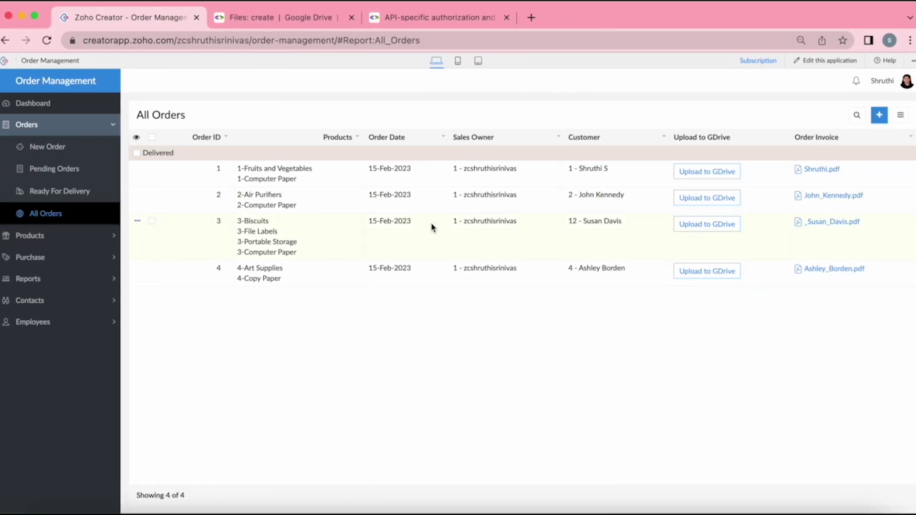
pyautogui.click(711, 224)
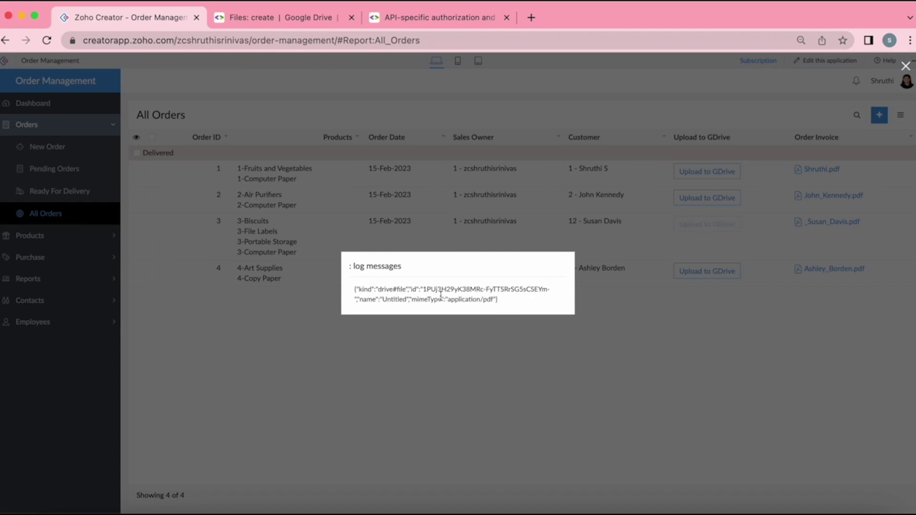
pyautogui.moveTo(422, 289); pyautogui.dragTo(563, 296)
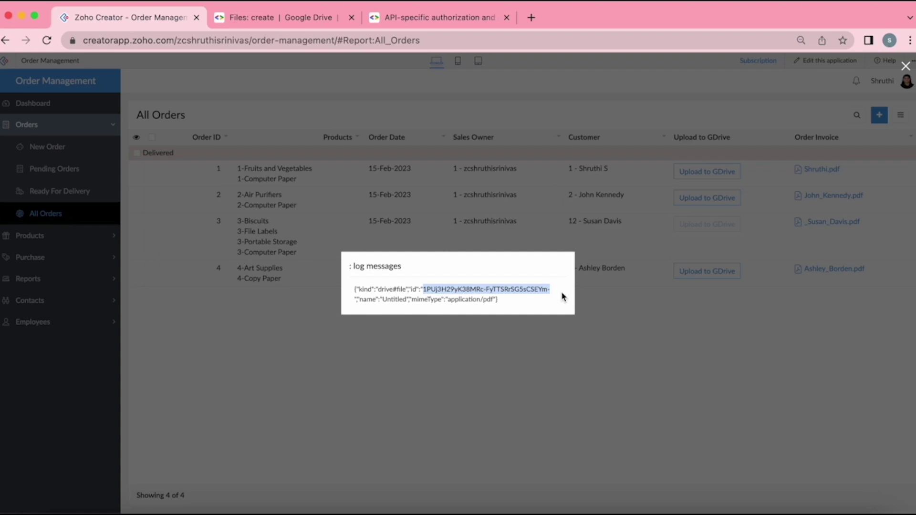
# Switch to Google Drive, preview the uploaded Untitled PDF, and check the customer name on the invoice
pyautogui.hotkey('ctrl', 'Left')
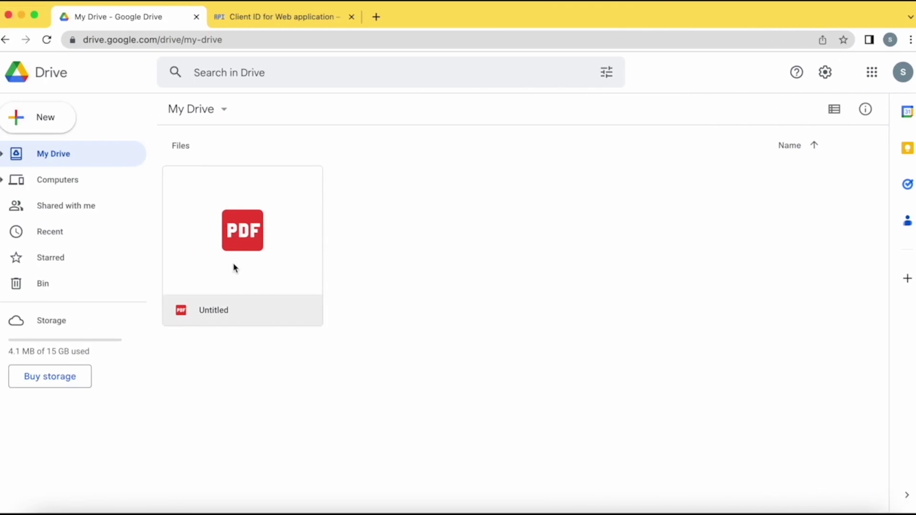
pyautogui.click(234, 268)
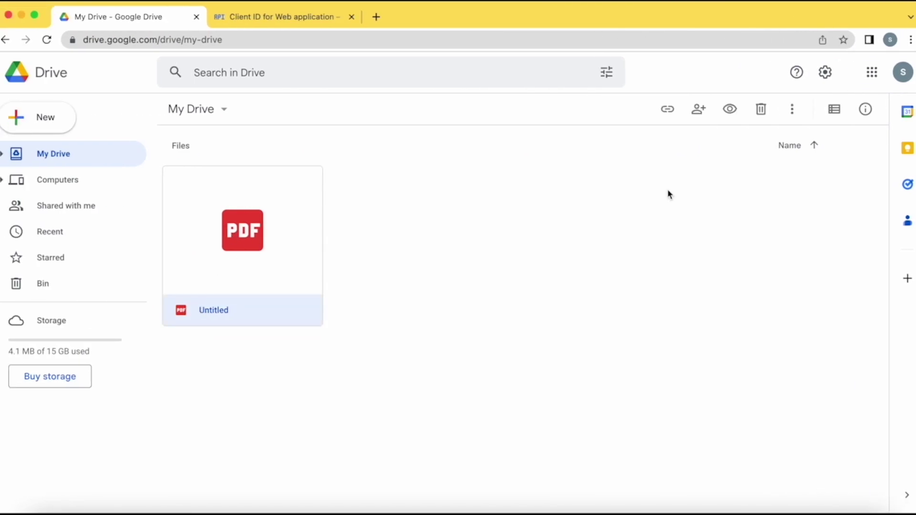
pyautogui.click(730, 110)
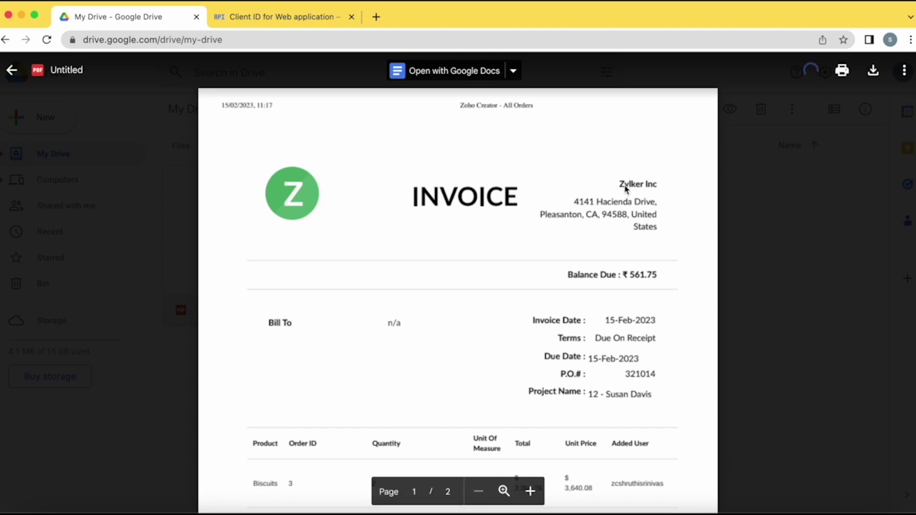
pyautogui.scroll(-5, 608, 198)
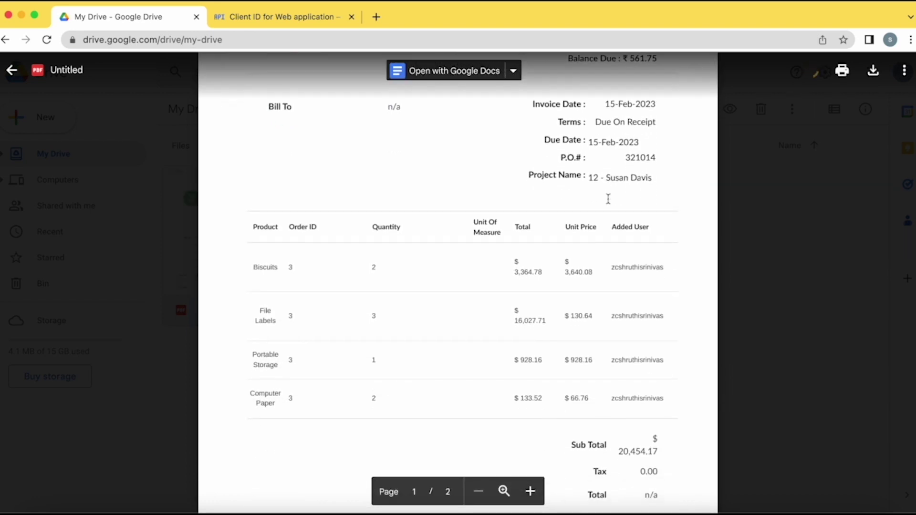
pyautogui.moveTo(605, 178); pyautogui.dragTo(660, 176)
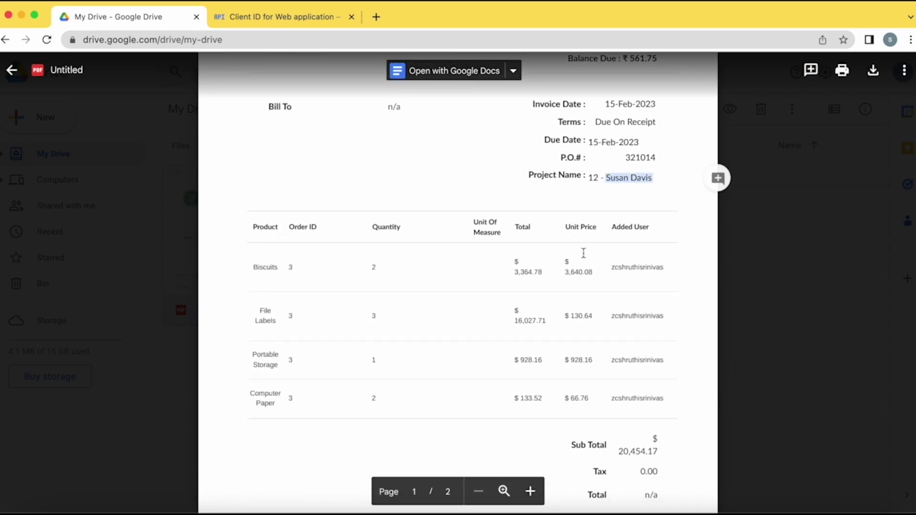
pyautogui.scroll(5, 558, 268)
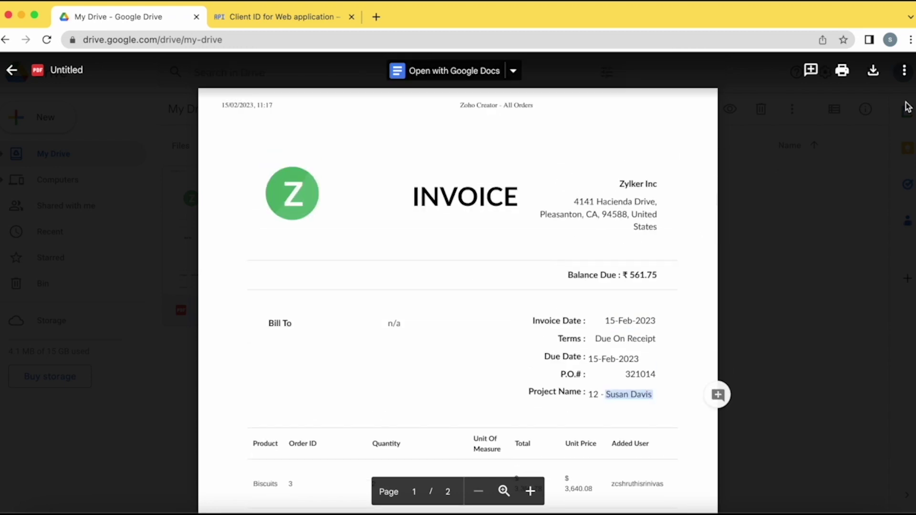
pyautogui.click(10, 70)
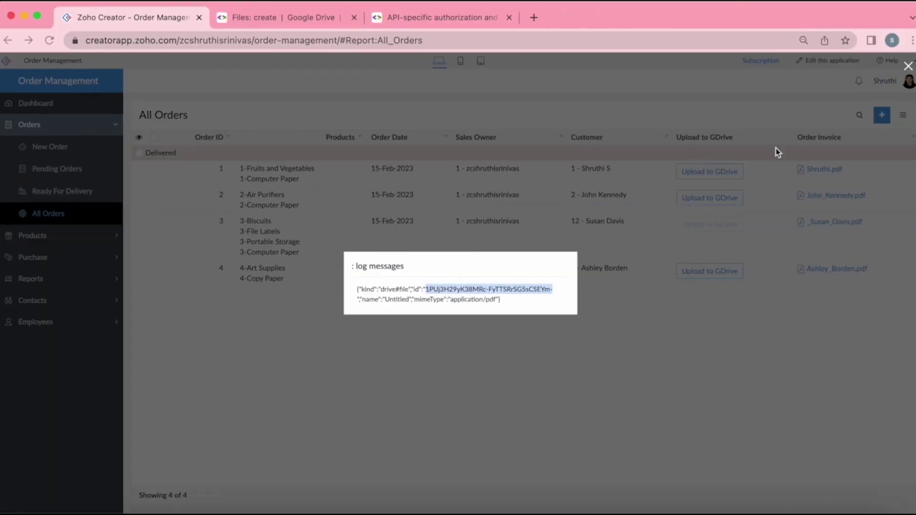
# Dismiss the log messages, upload the Art Supplies order's invoice to Google Drive, and highlight its returned file ID
pyautogui.click(908, 66)
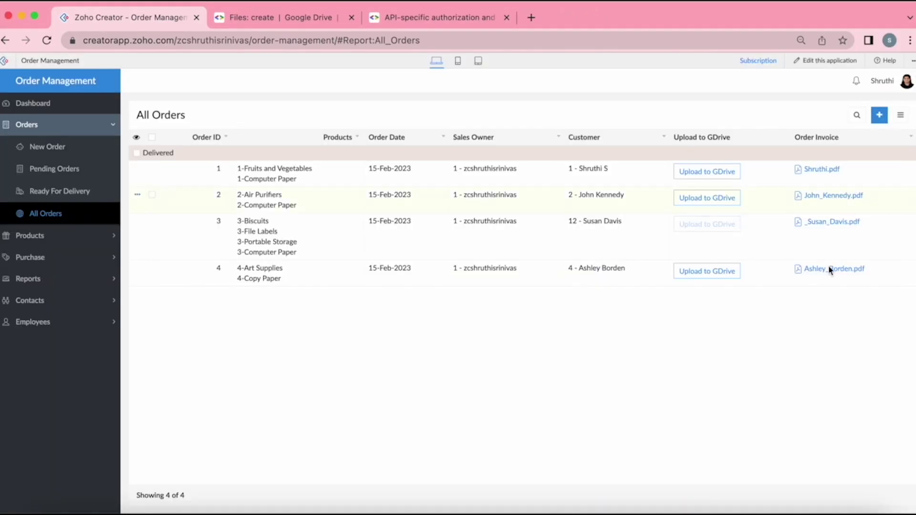
pyautogui.click(721, 277)
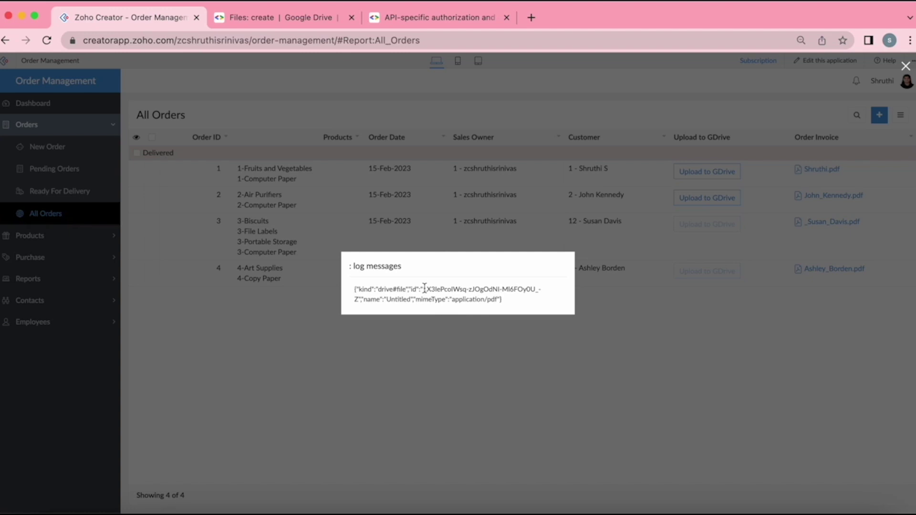
pyautogui.moveTo(424, 288); pyautogui.dragTo(529, 287)
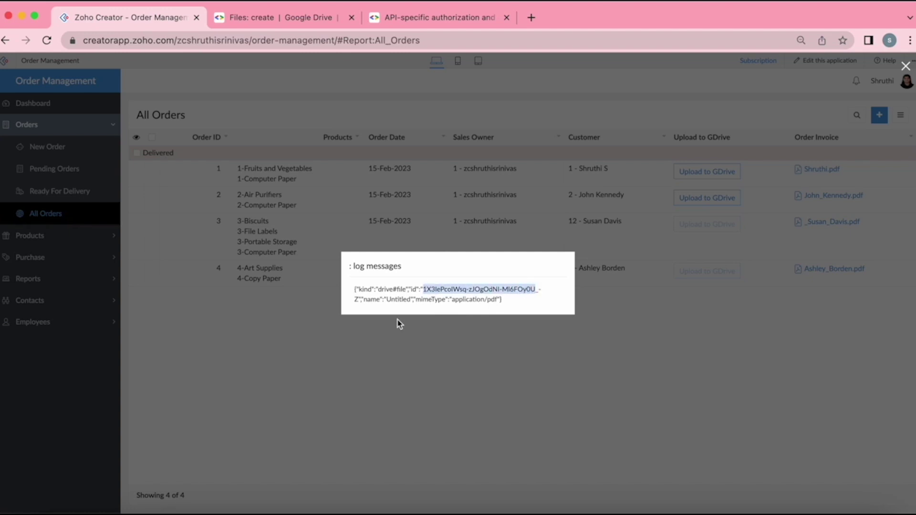
pyautogui.click(905, 61)
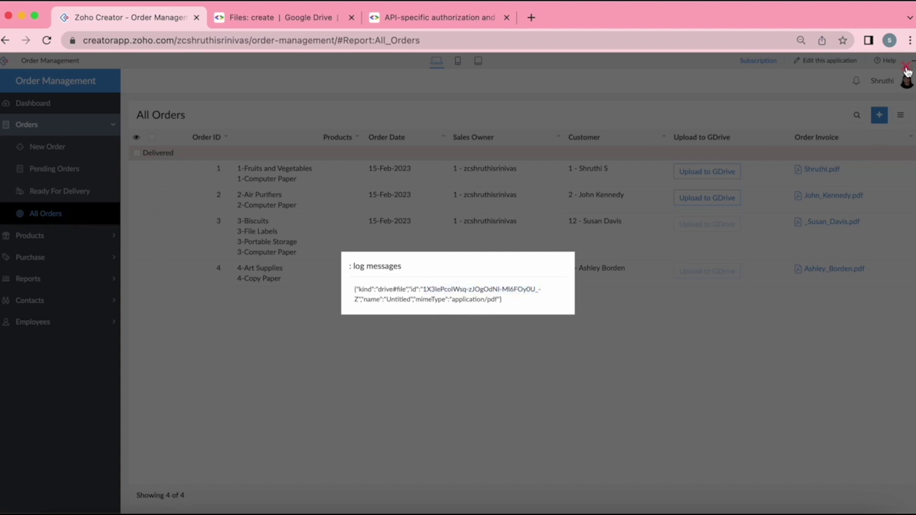
pyautogui.click(905, 62)
# Switch to Google Drive and preview the second Untitled PDF to verify the Art Supplies order's invoice
pyautogui.hotkey('ctrl', 'Left')
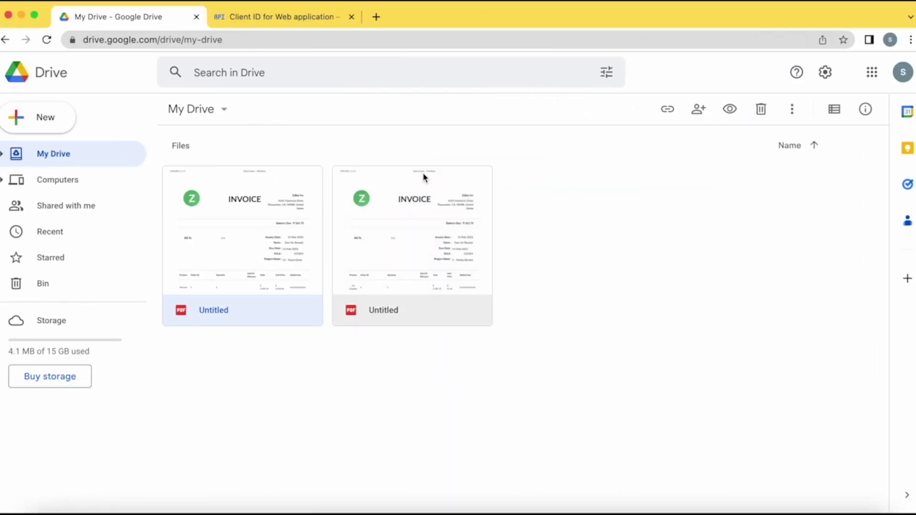
pyautogui.click(460, 245)
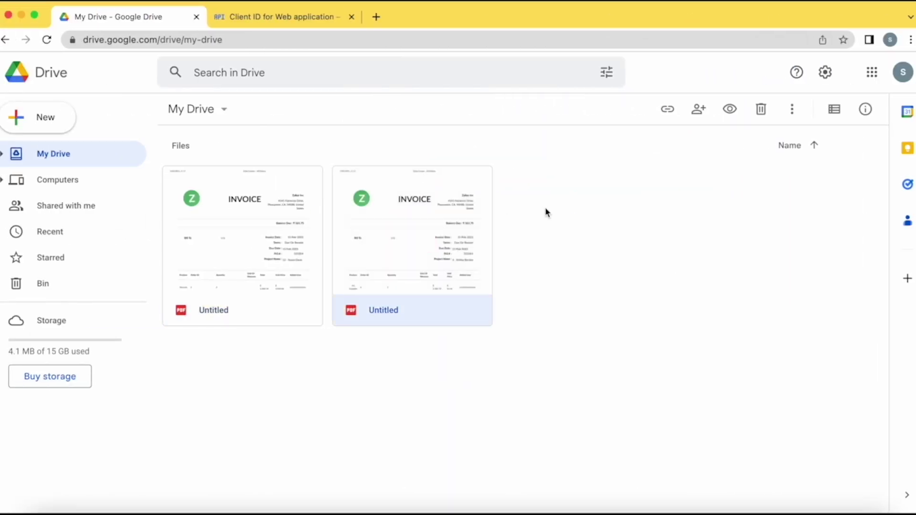
pyautogui.click(730, 109)
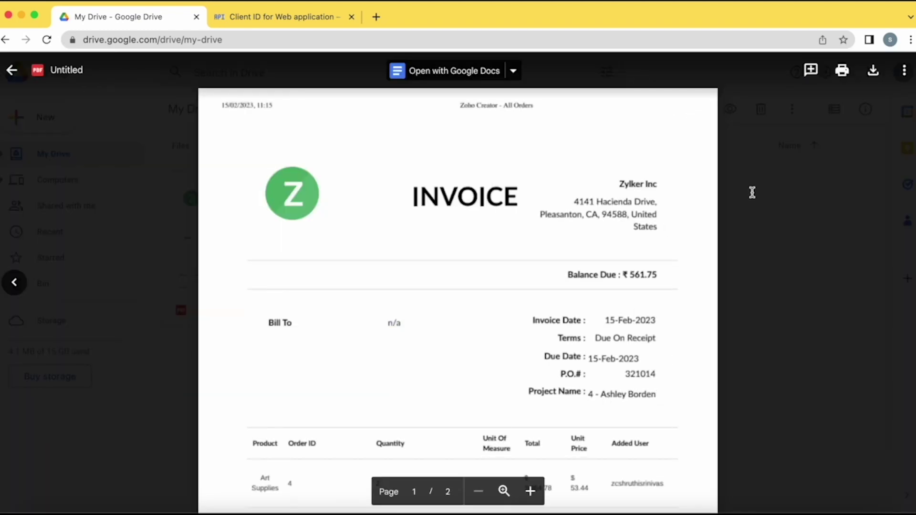
pyautogui.click(12, 70)
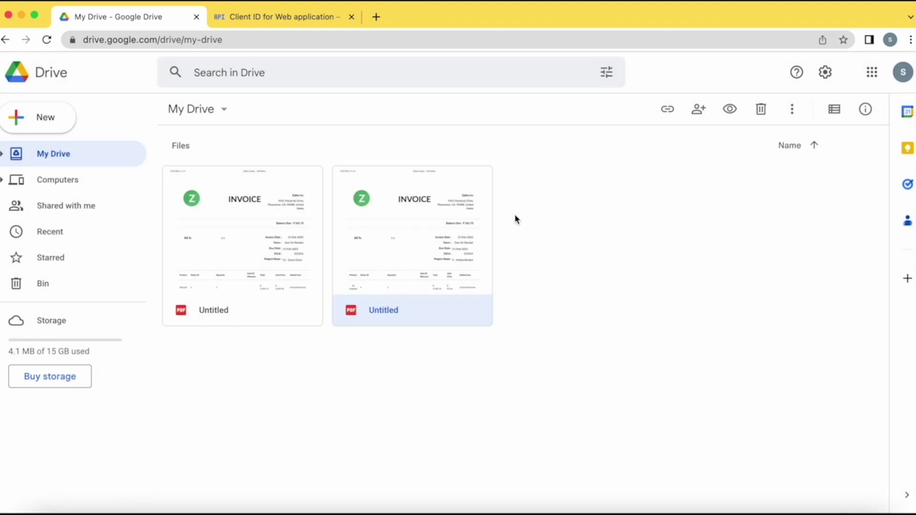
# Switch back to Zoho Creator and open the Solutions home page
pyautogui.hotkey('ctrl', 'Right')
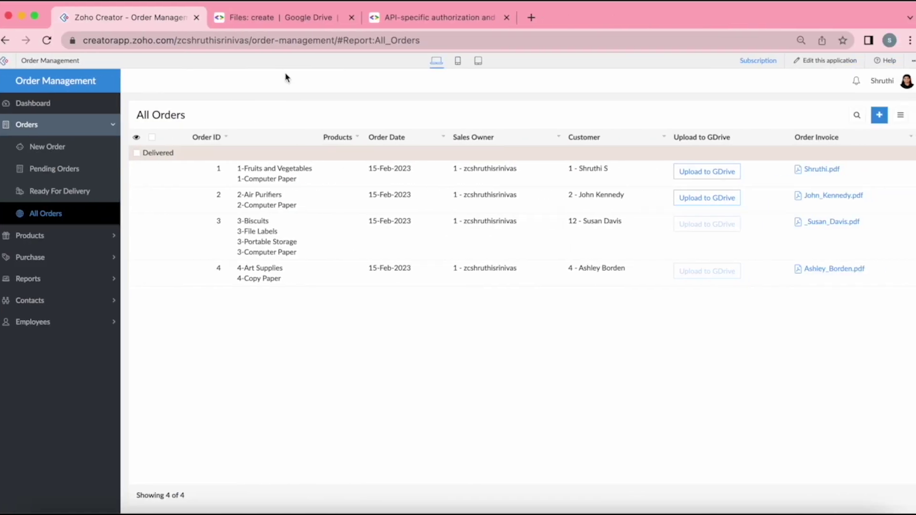
pyautogui.click(5, 64)
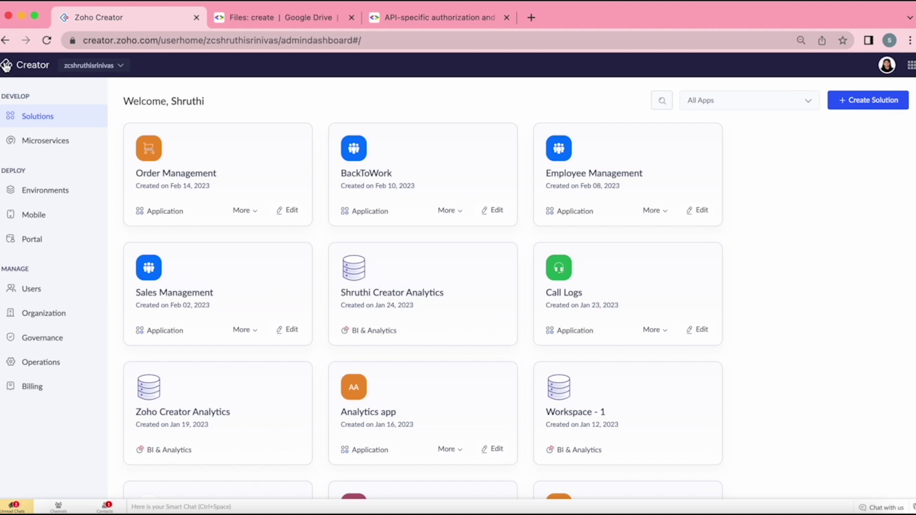
# Review the Gdrive connection's details and application access in Microservices, and return to the connections overview
pyautogui.click(48, 142)
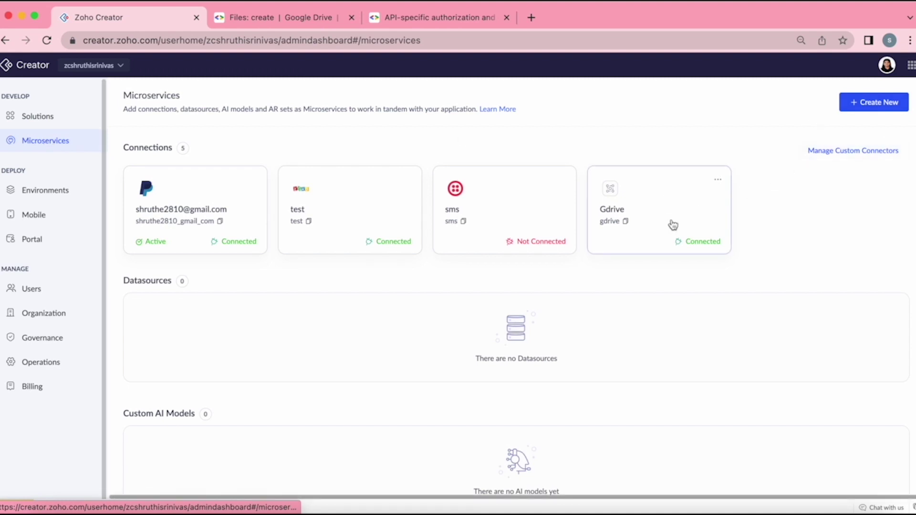
pyautogui.click(696, 203)
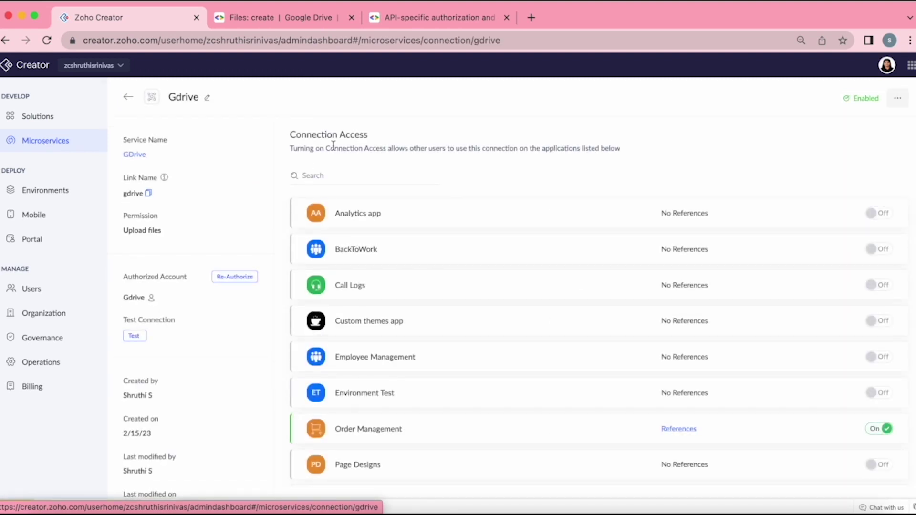
pyautogui.click(59, 150)
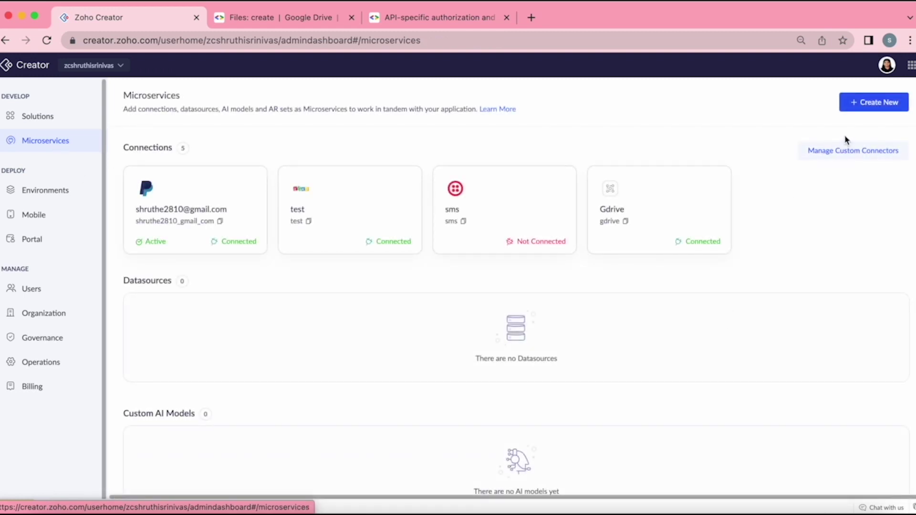
# Open the GDrive custom connector's basic details for editing, and view its OAuth2 authentication parameters
pyautogui.click(846, 152)
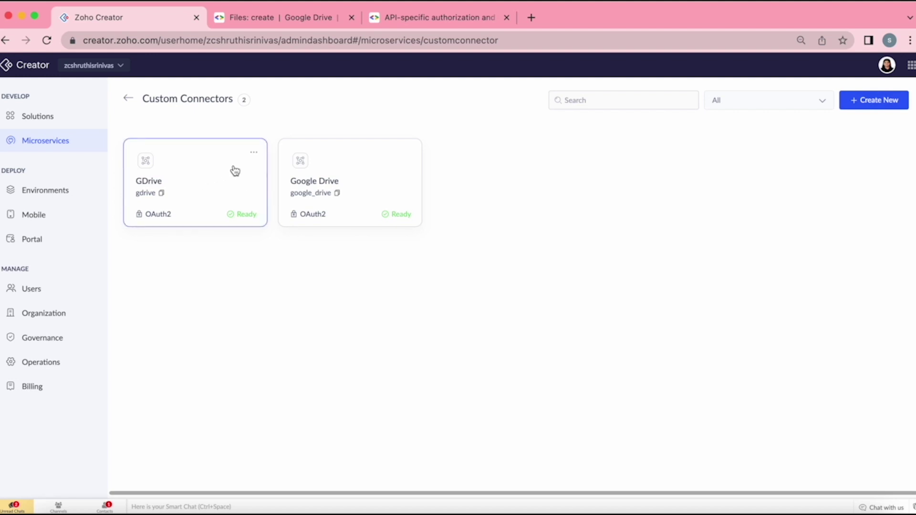
pyautogui.click(254, 153)
pyautogui.click(261, 198)
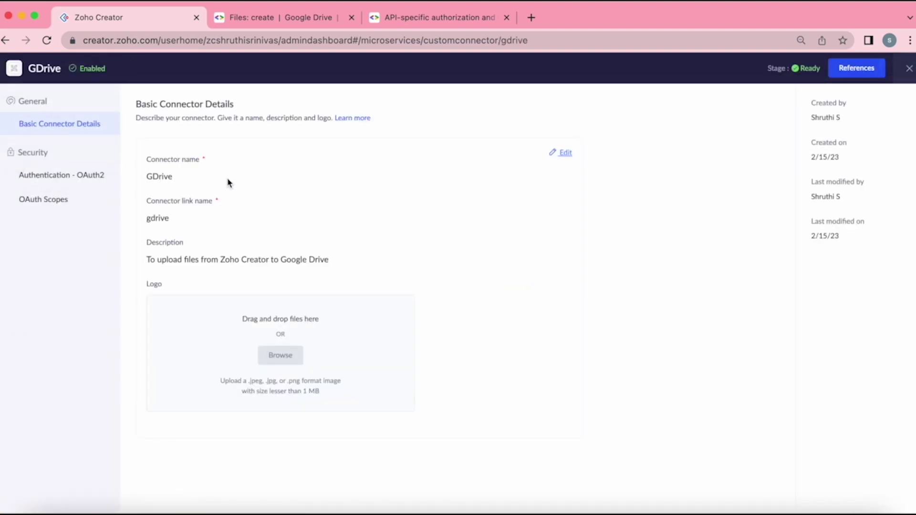
pyautogui.click(570, 154)
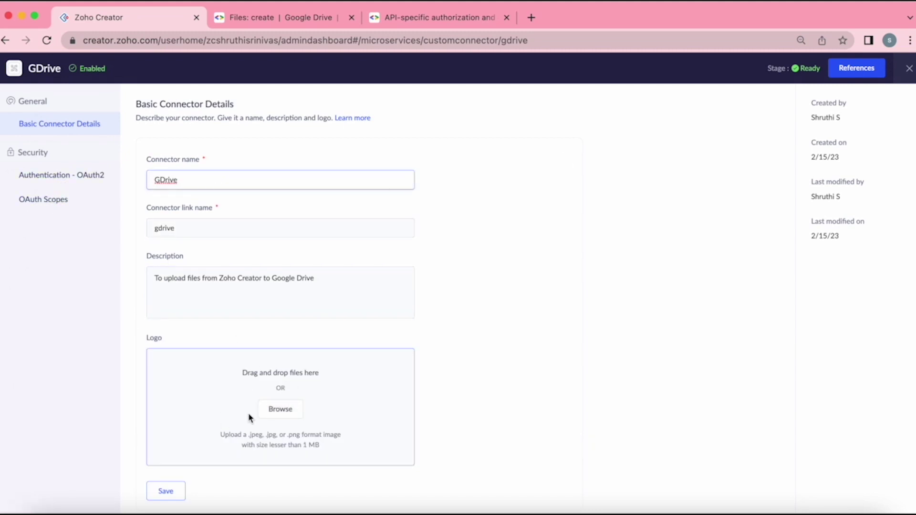
pyautogui.click(82, 179)
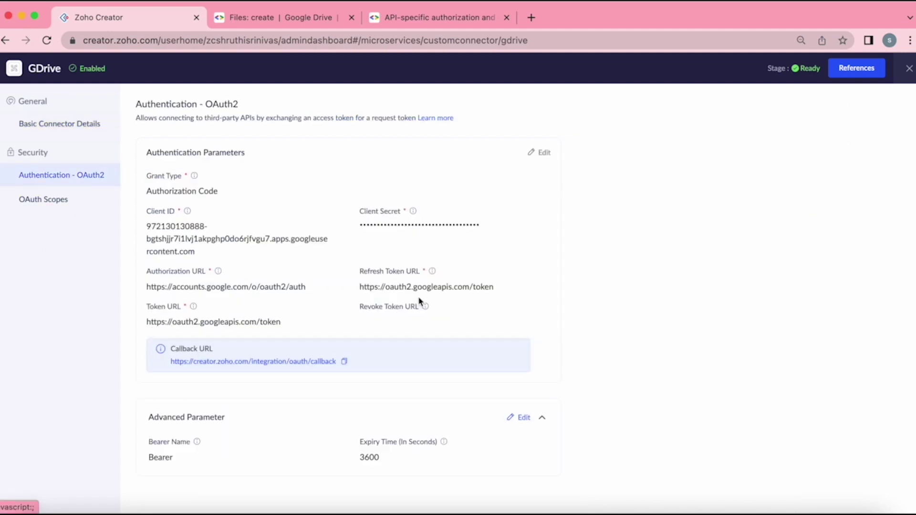